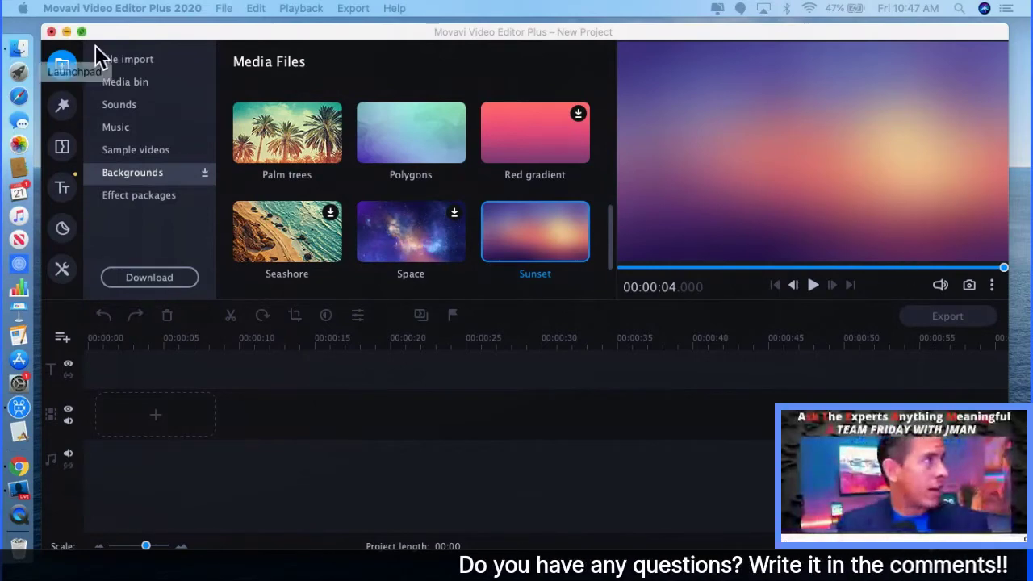
- Show the media bin with the imported video and overlay images
click(123, 61)
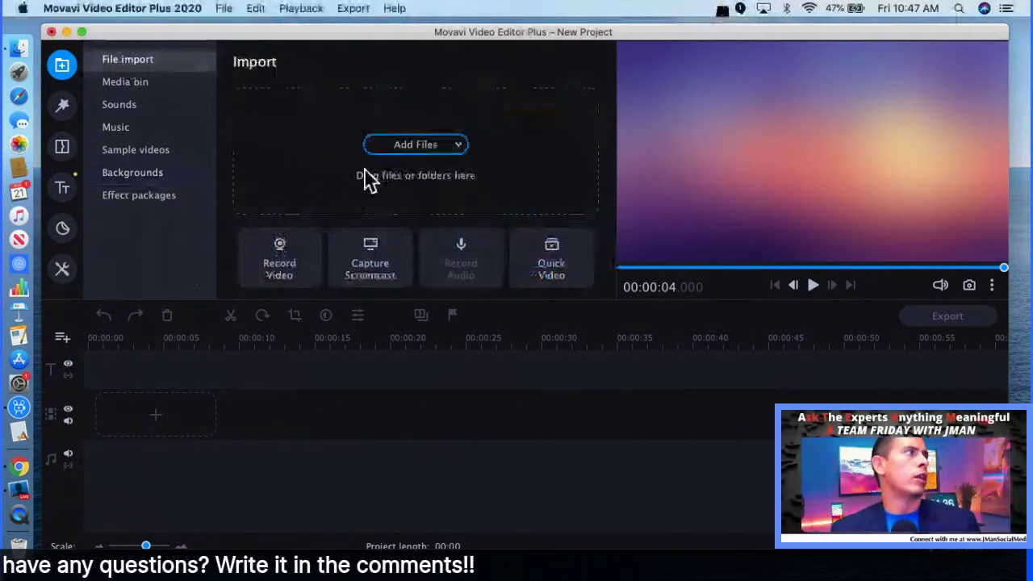
click(151, 84)
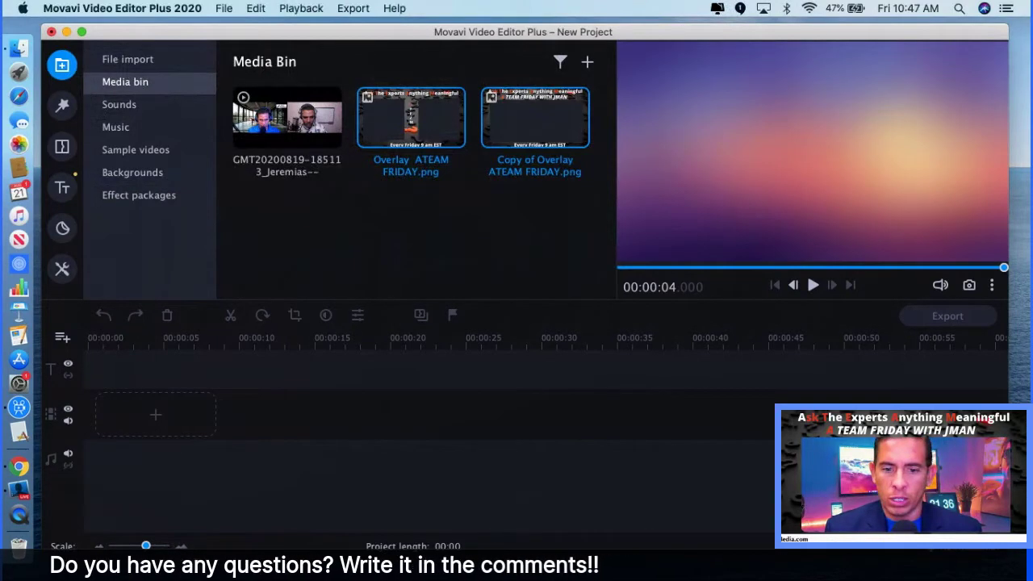
key(ctrl+Up)
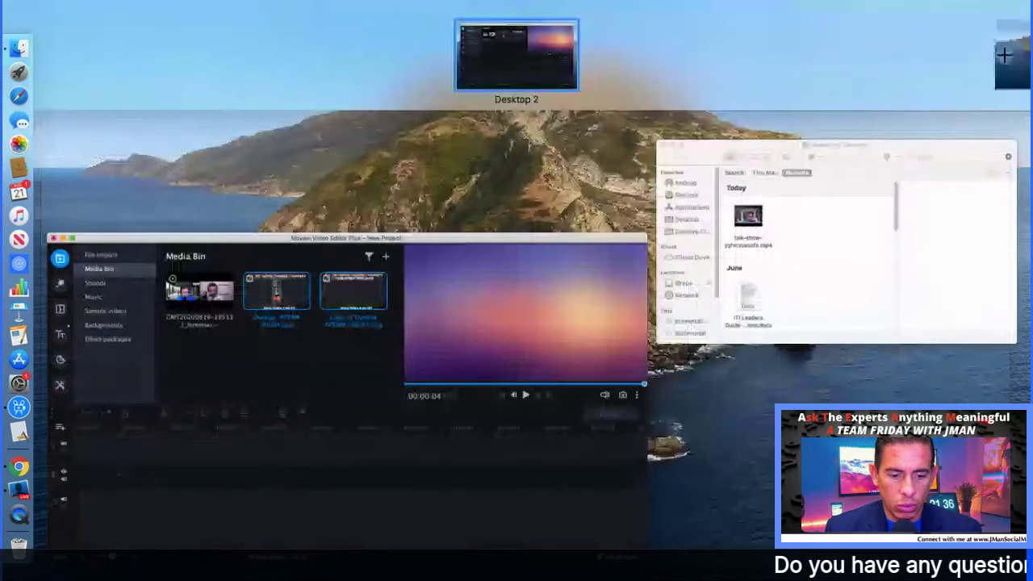
key(ctrl+Up)
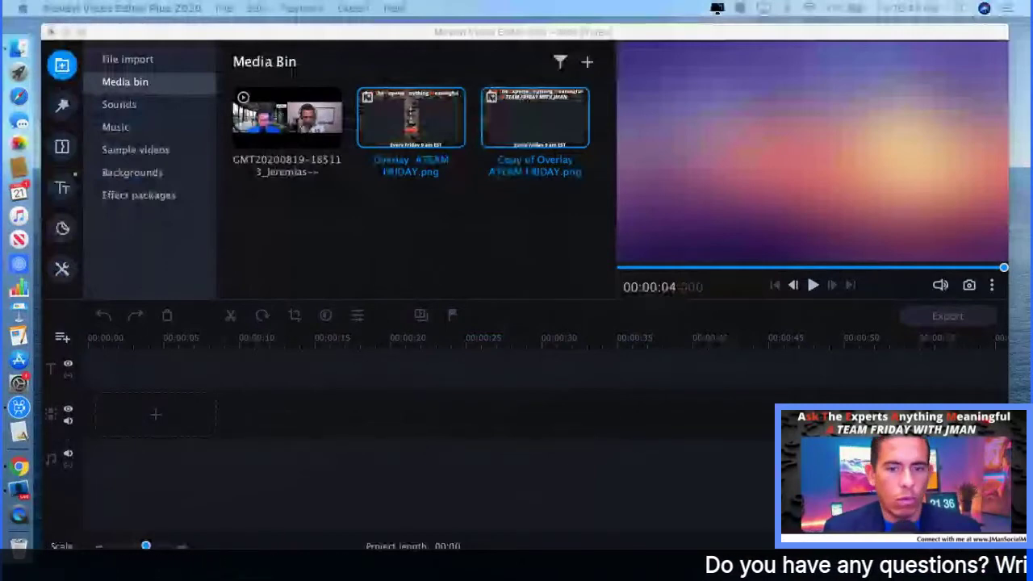
key(ctrl+Up)
key(ctrl+Up)
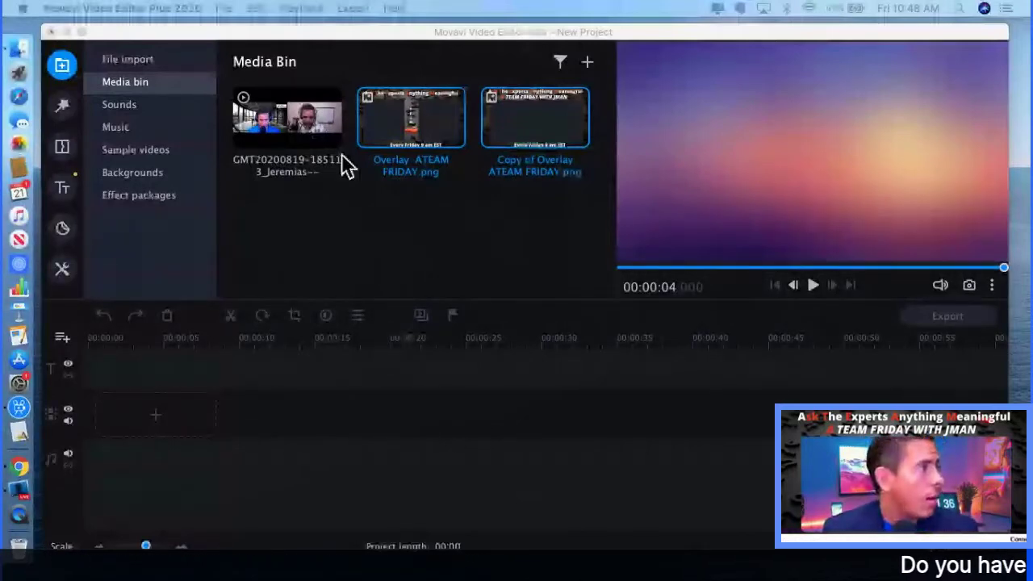
- Add the GMT20200819 recording to the video track, and cut off its opening section of about two and a half minutes
drag(298, 137, 157, 415)
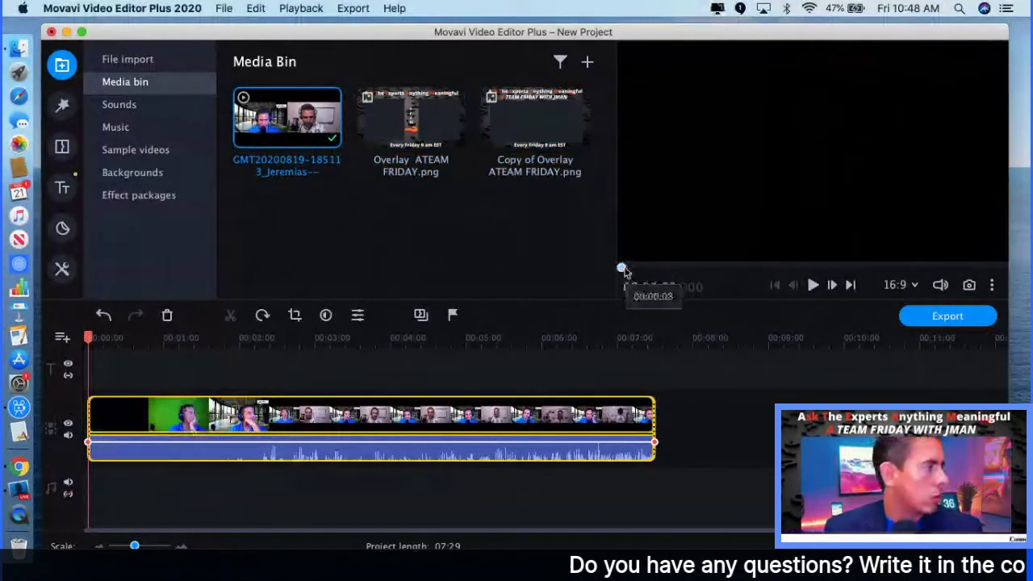
drag(623, 269, 768, 276)
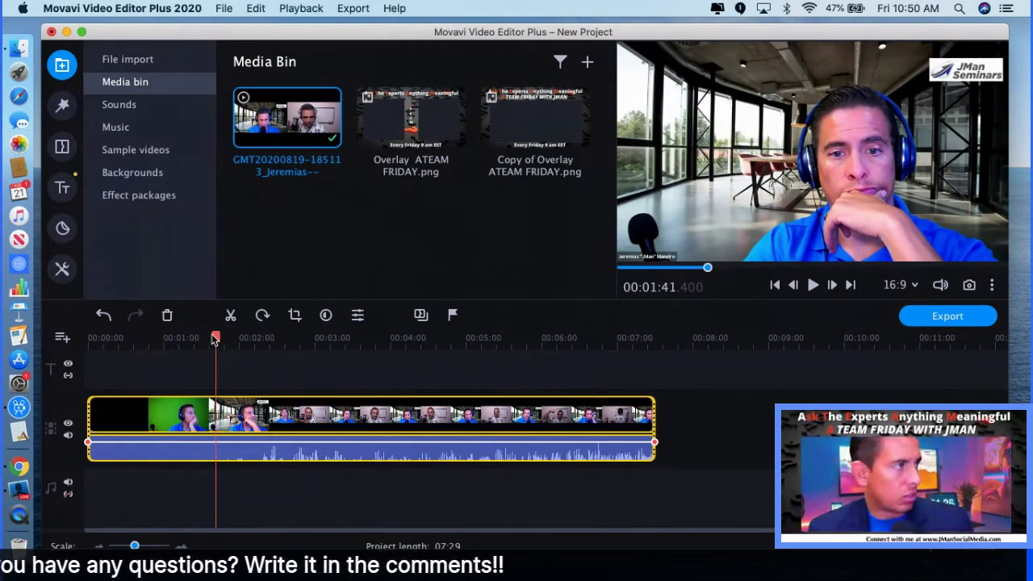
drag(215, 339, 289, 339)
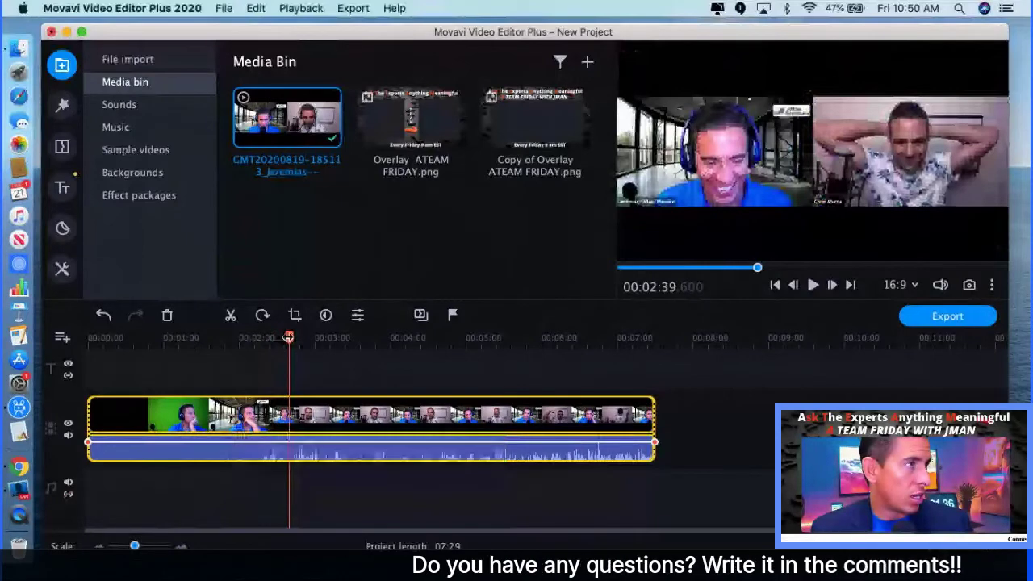
drag(289, 337, 272, 337)
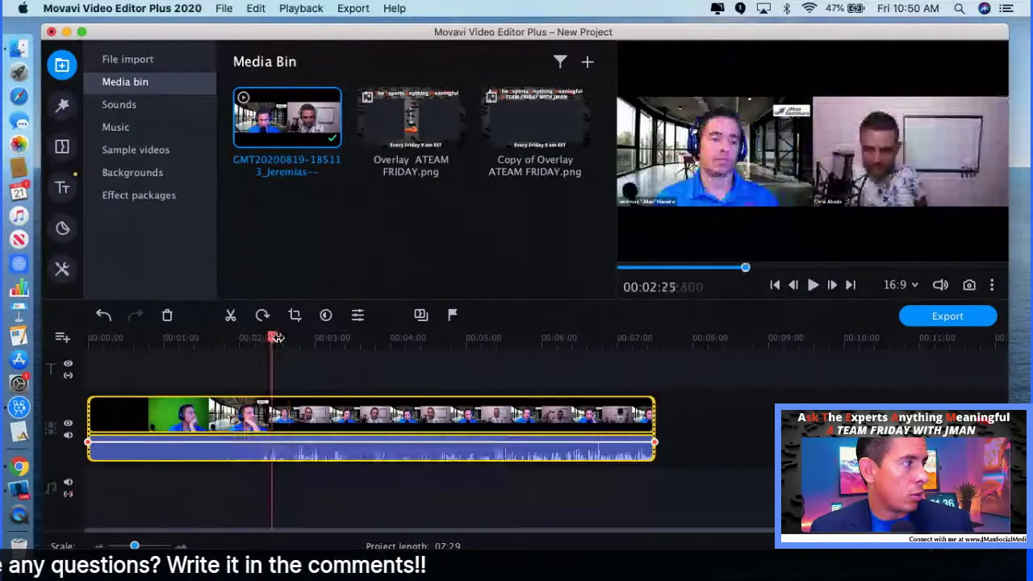
drag(276, 337, 279, 338)
click(231, 316)
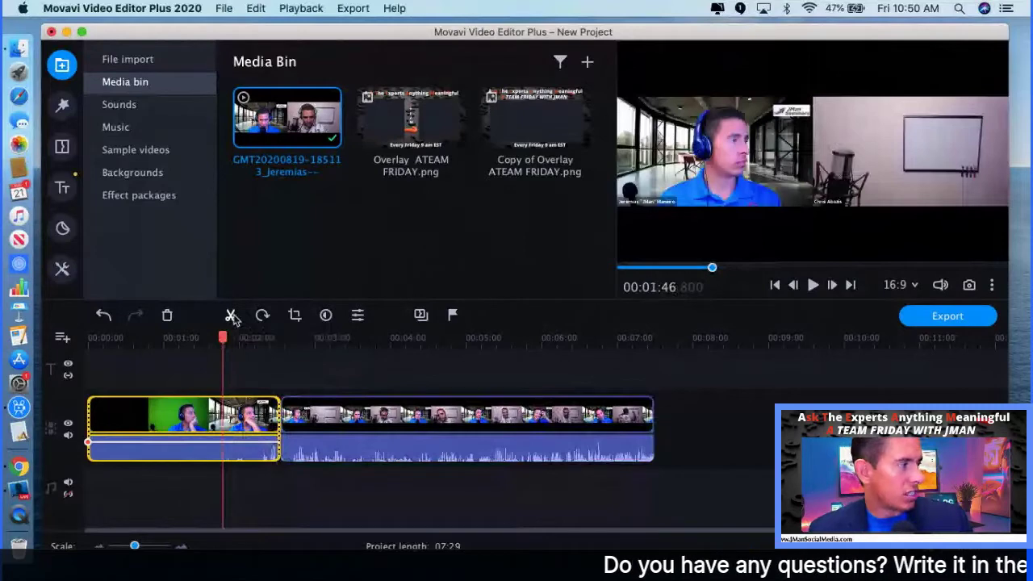
click(205, 416)
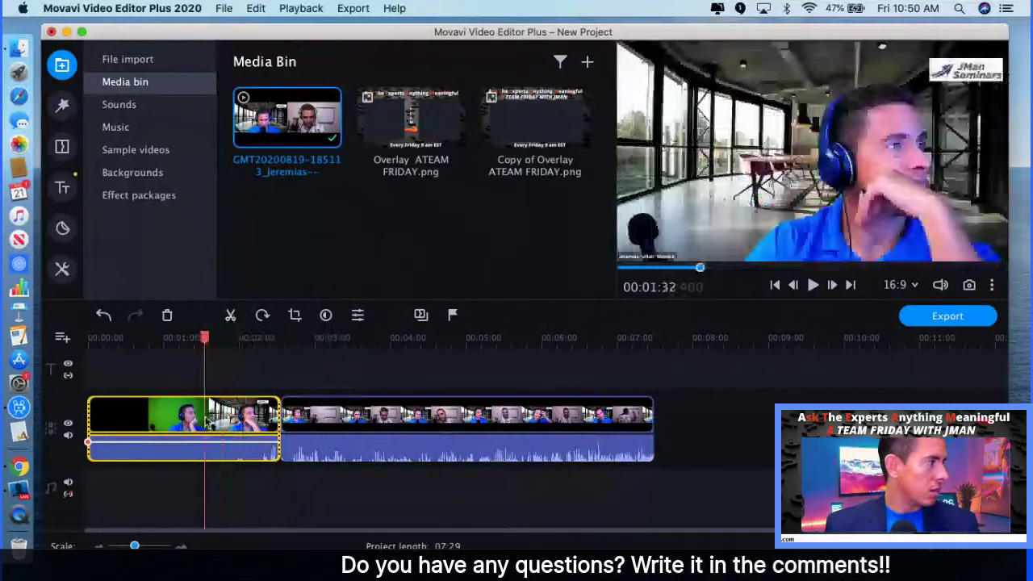
key(Delete)
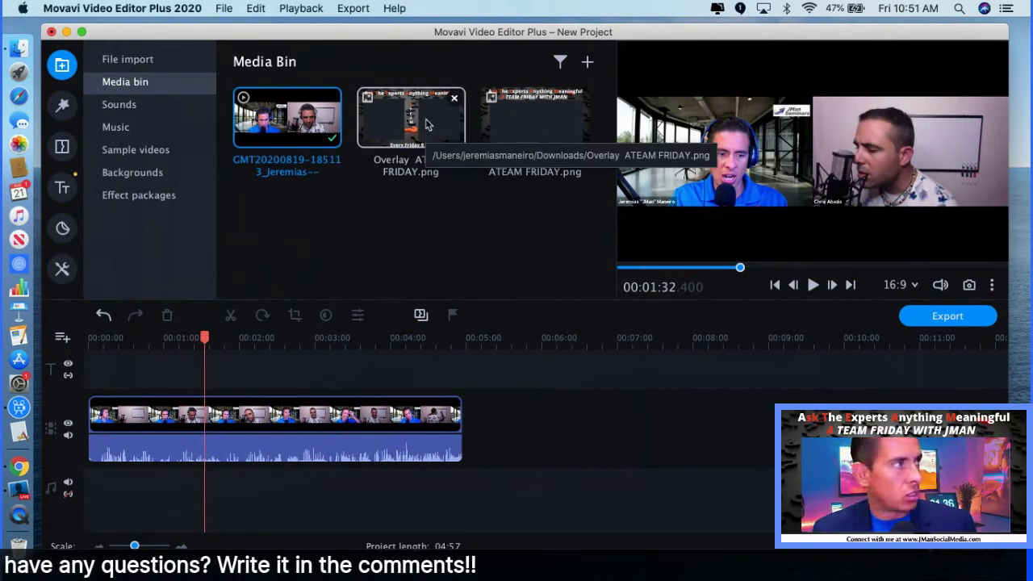
- Place Overlay ATEAM FRIDAY.png on the overlay track above the video and stretch it to the full length of the recording
drag(426, 123, 98, 357)
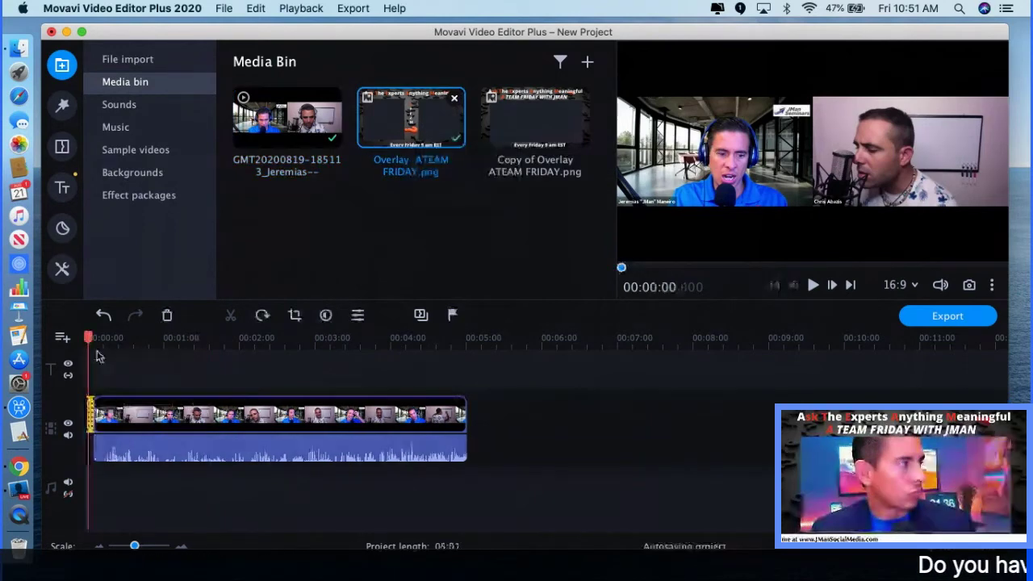
click(105, 399)
drag(105, 399, 107, 430)
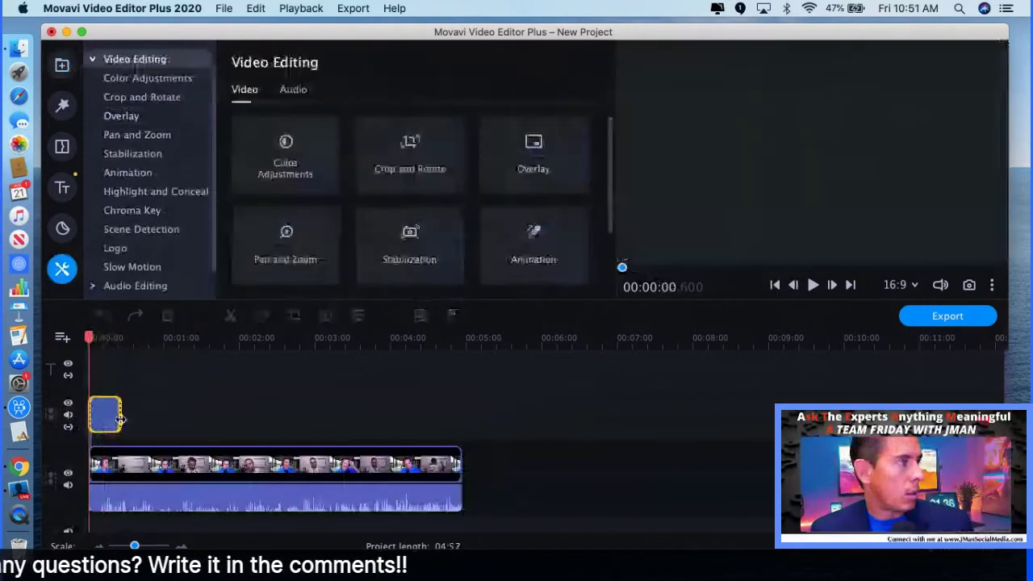
drag(121, 420, 142, 416)
drag(207, 407, 469, 402)
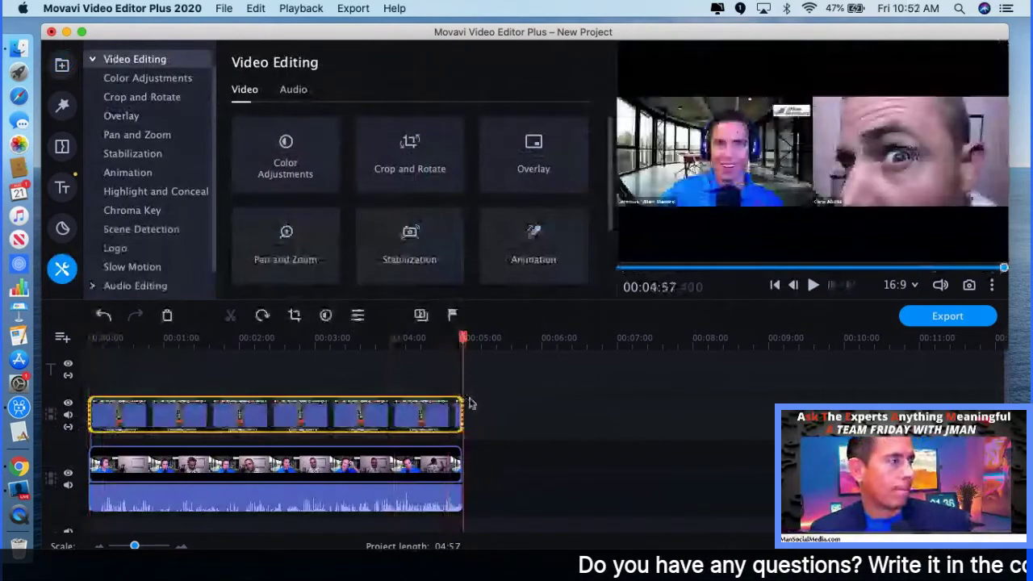
click(121, 424)
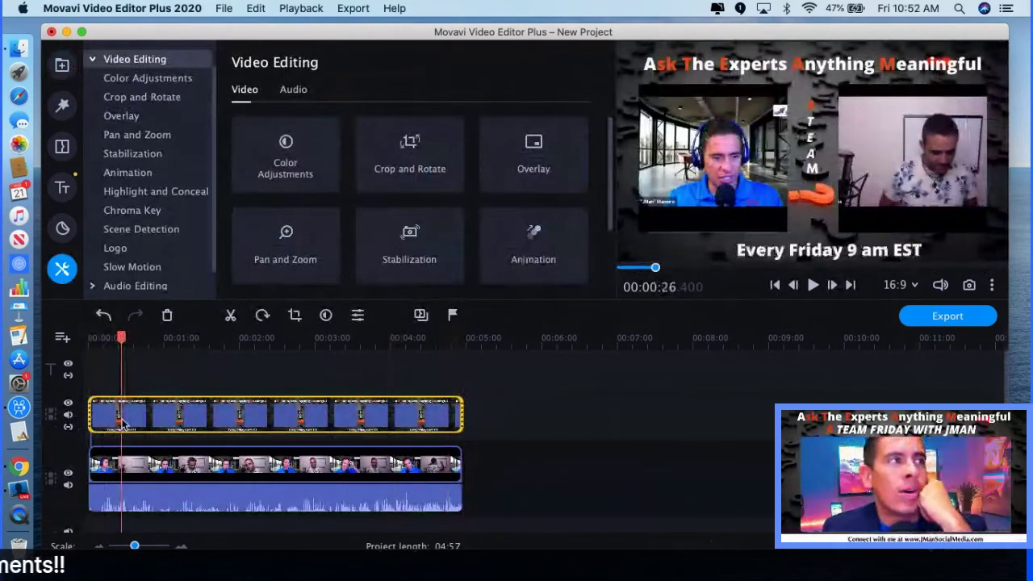
- Apply the Picture in picture overlay to the main video clip, enlarging it slightly and centring it horizontally in the preview frame
click(138, 476)
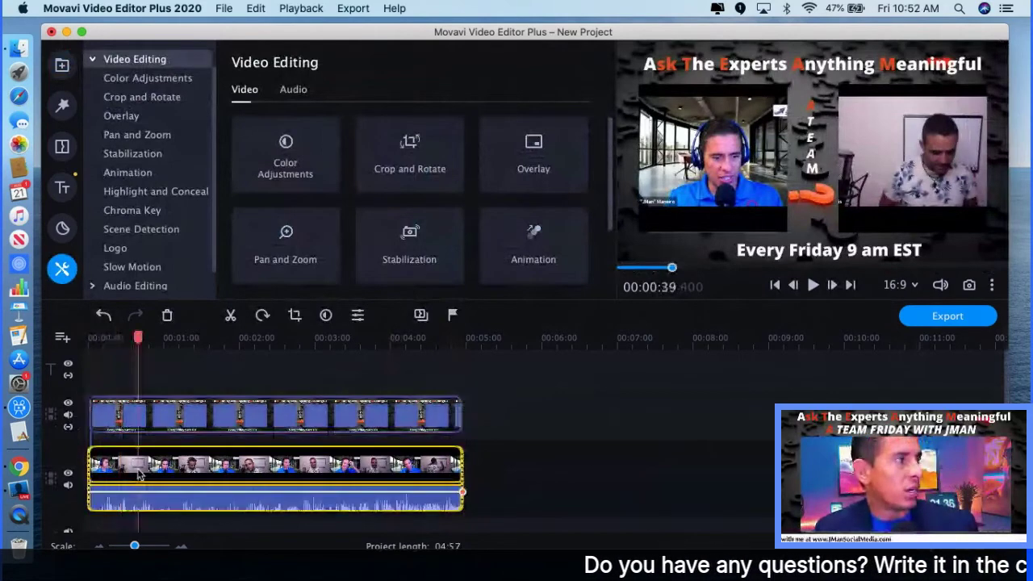
click(508, 166)
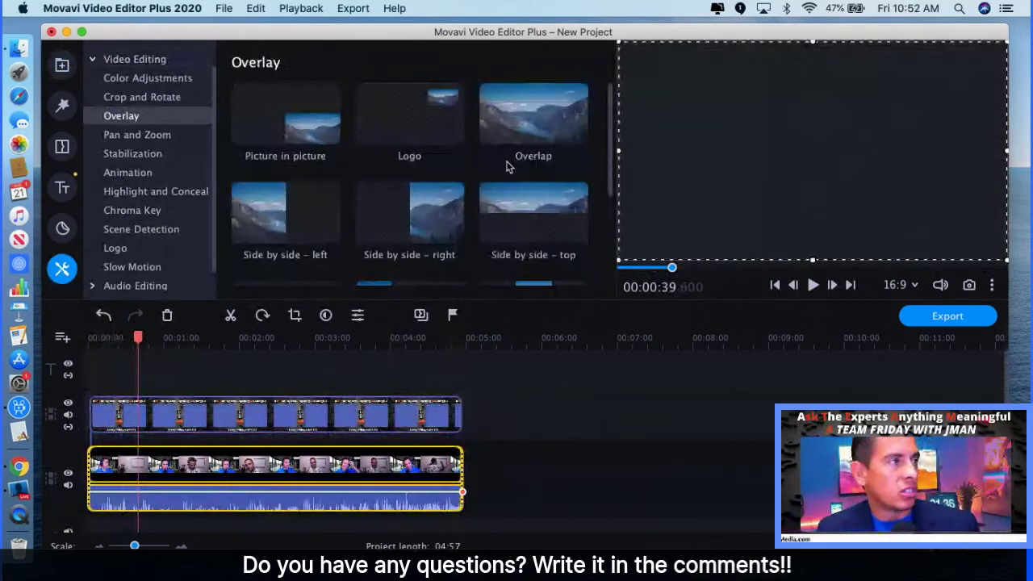
drag(629, 256, 730, 201)
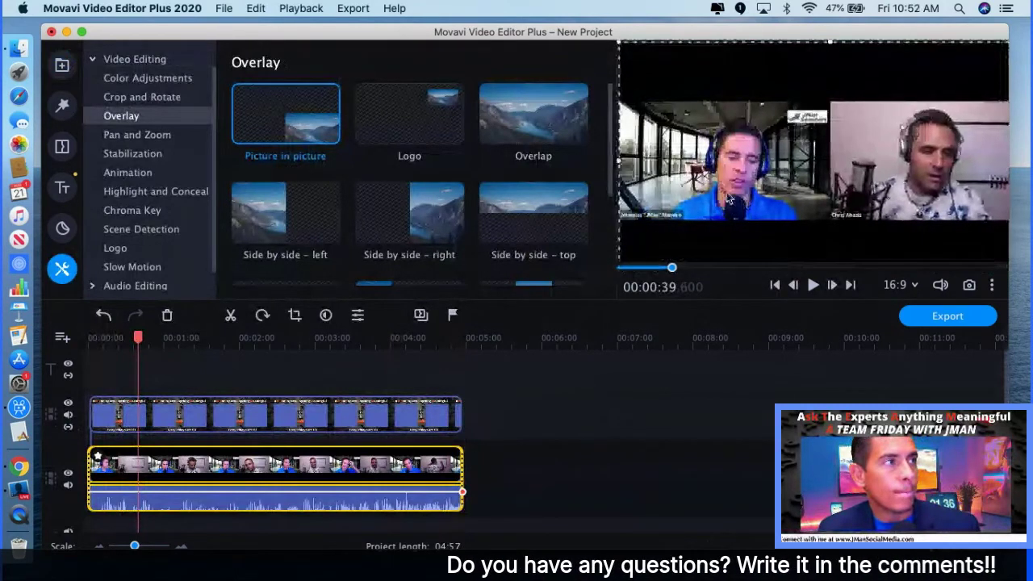
drag(730, 200, 709, 201)
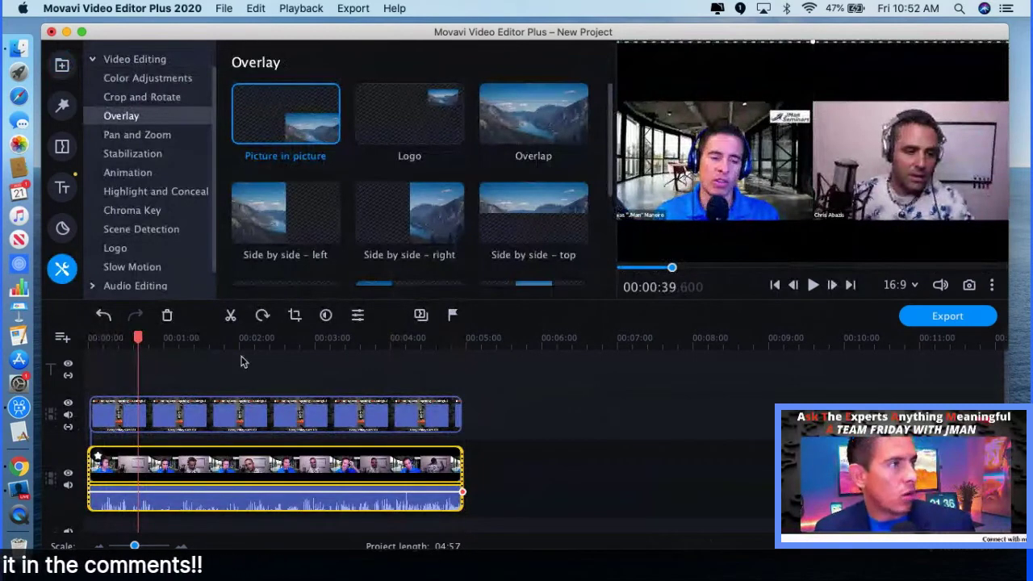
- Delete the ATEAM FRIDAY overlay image from the overlay track
click(206, 419)
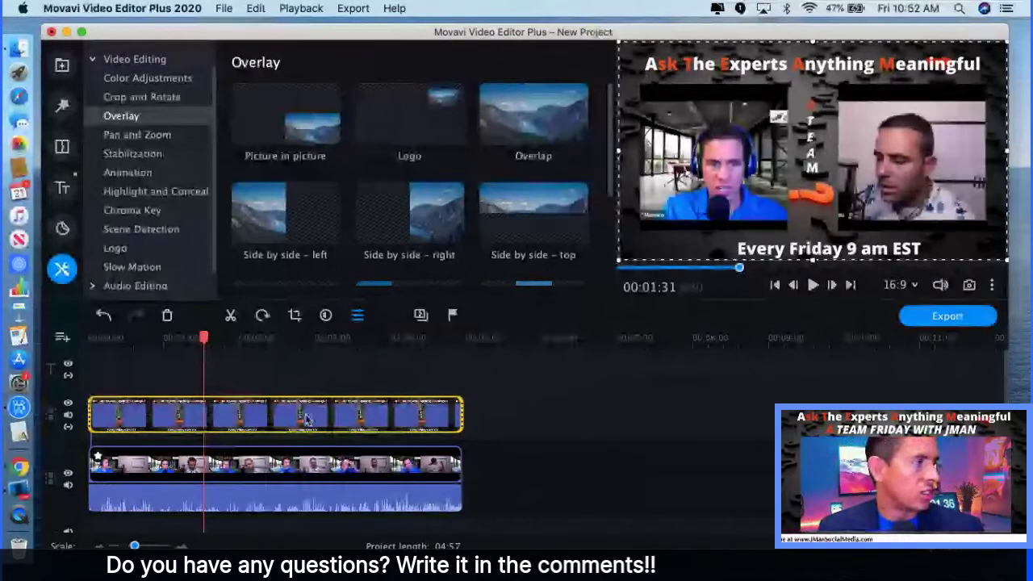
click(227, 421)
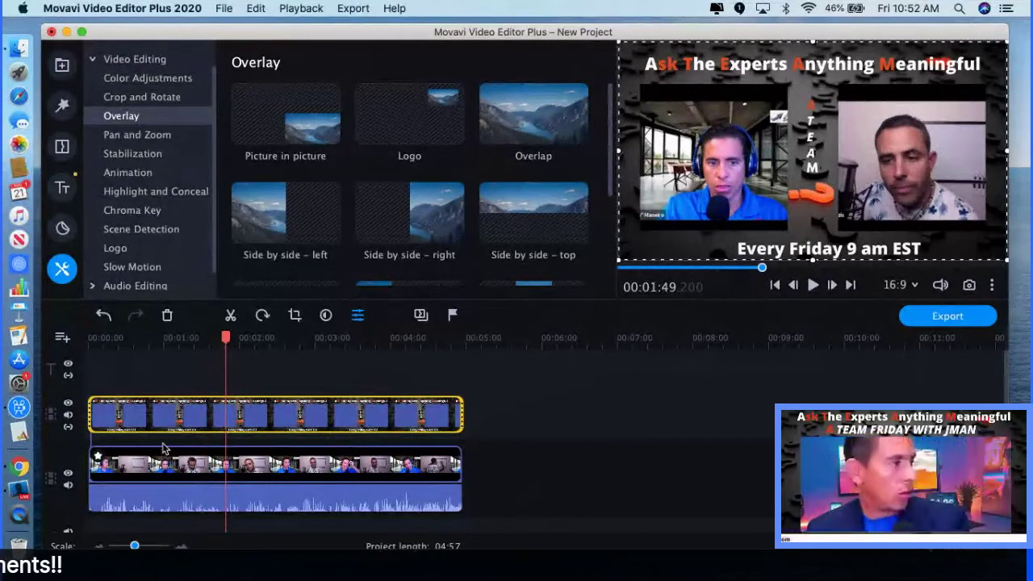
key(Delete)
click(244, 420)
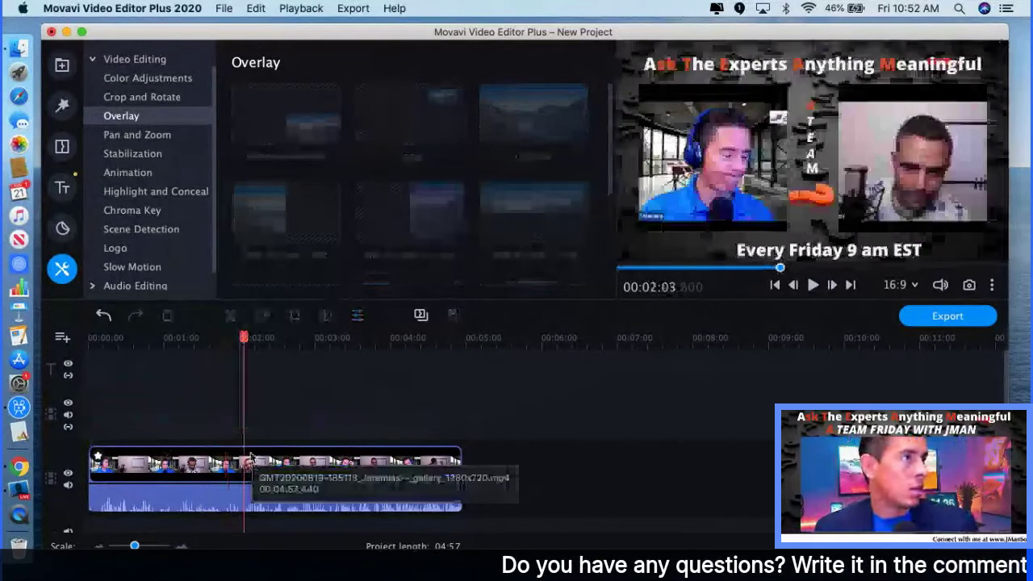
- Try to reposition the main clip's picture-in-picture frame toward the upper right of the preview, and undo the moves
click(256, 464)
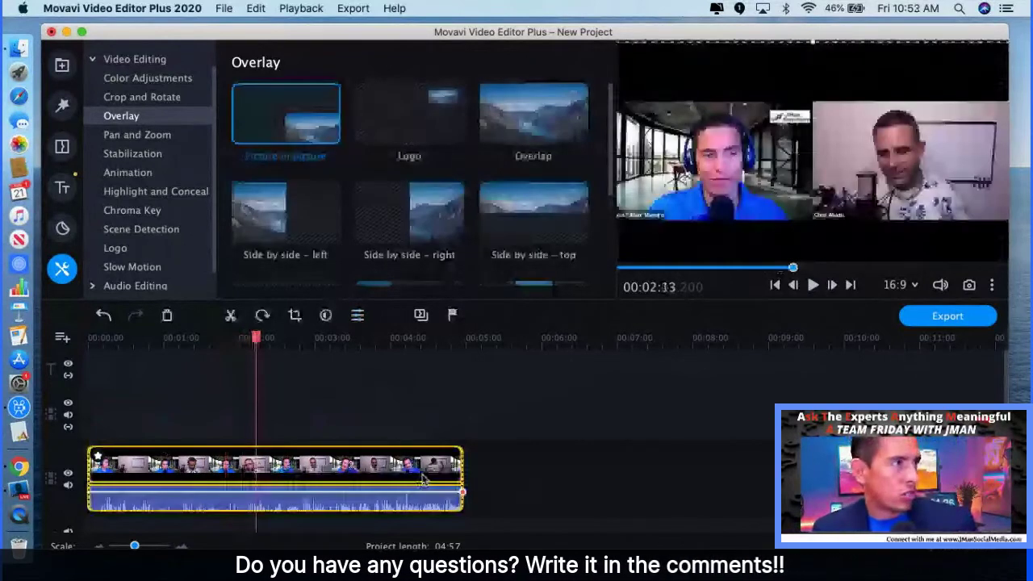
double_click(411, 466)
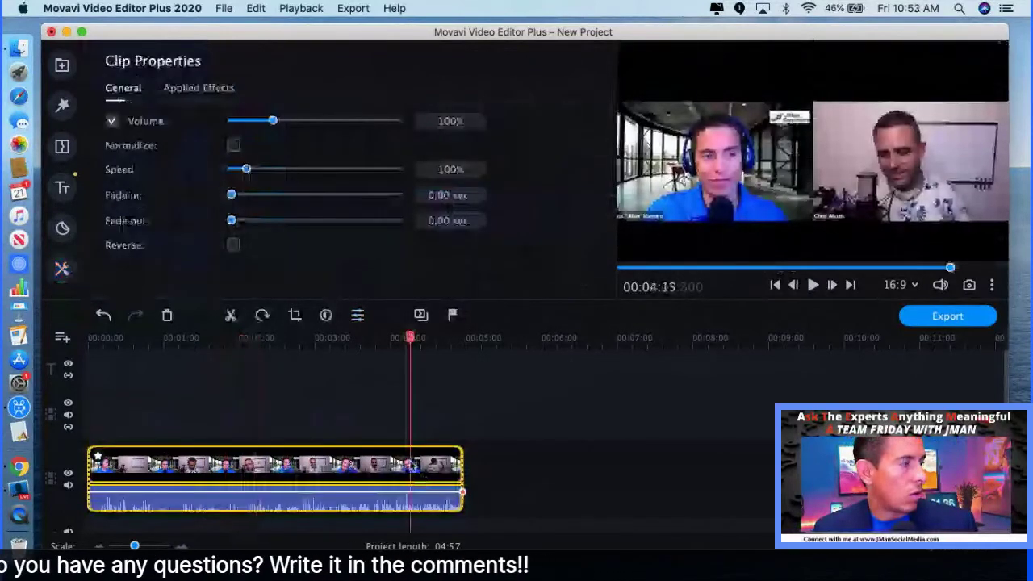
right_click(410, 466)
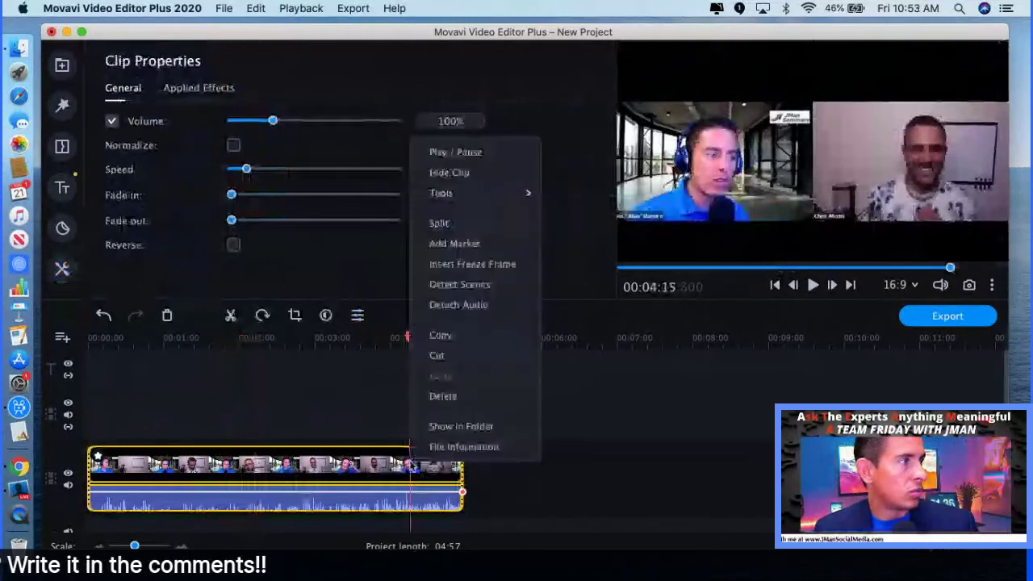
mouse_move(464, 200)
click(576, 274)
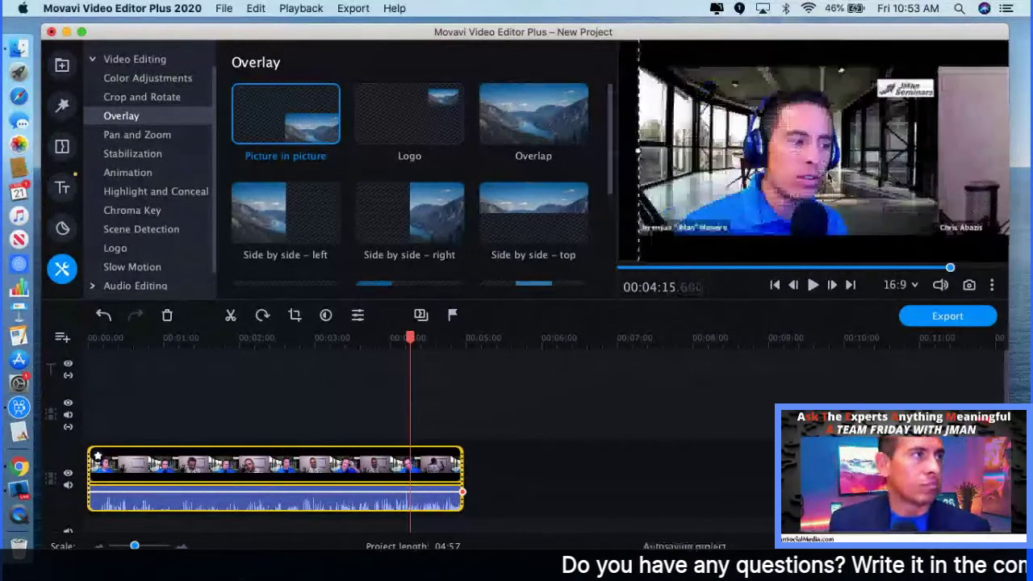
drag(638, 260, 820, 204)
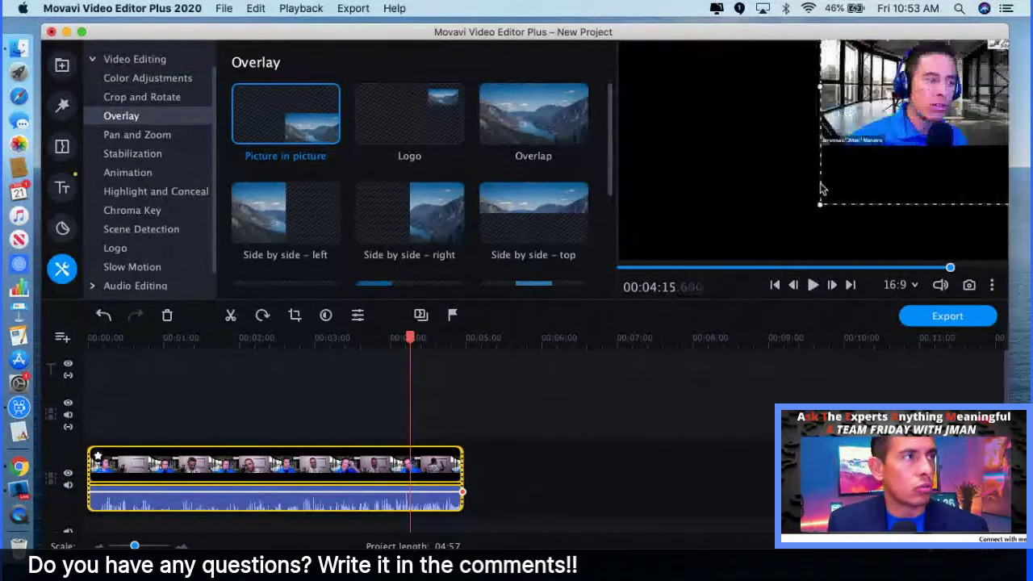
key(super+z)
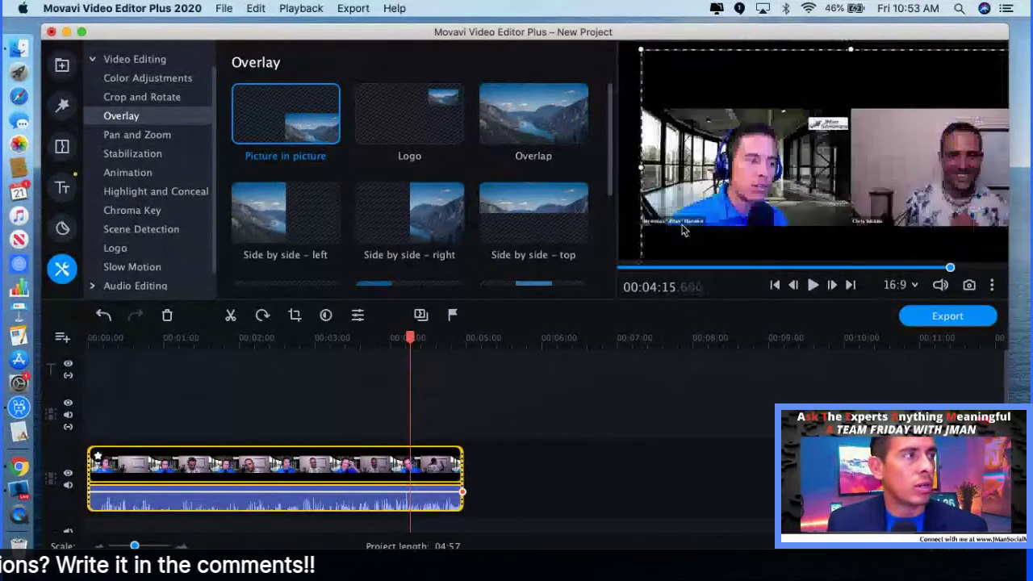
drag(641, 259, 675, 219)
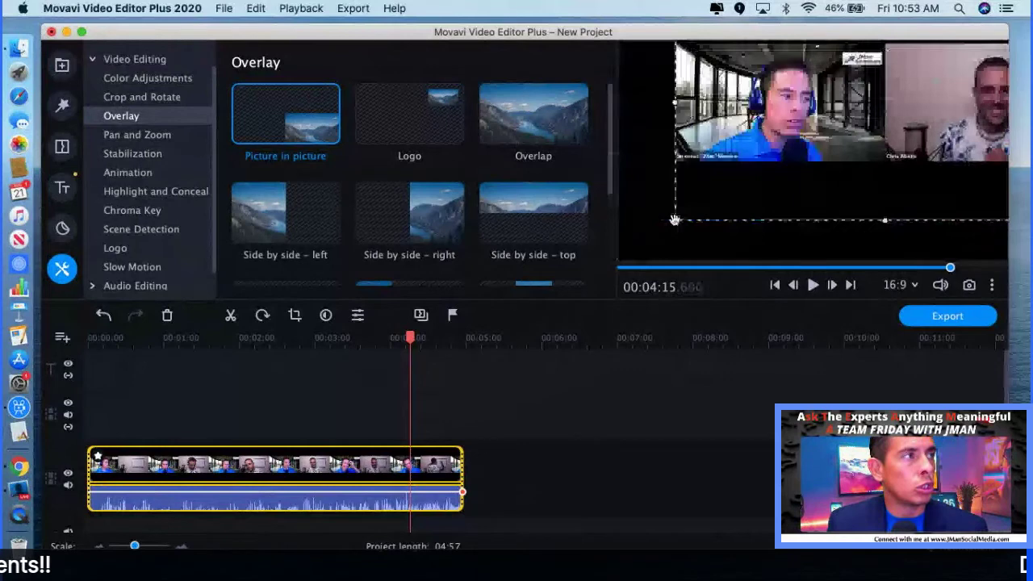
drag(675, 219, 689, 212)
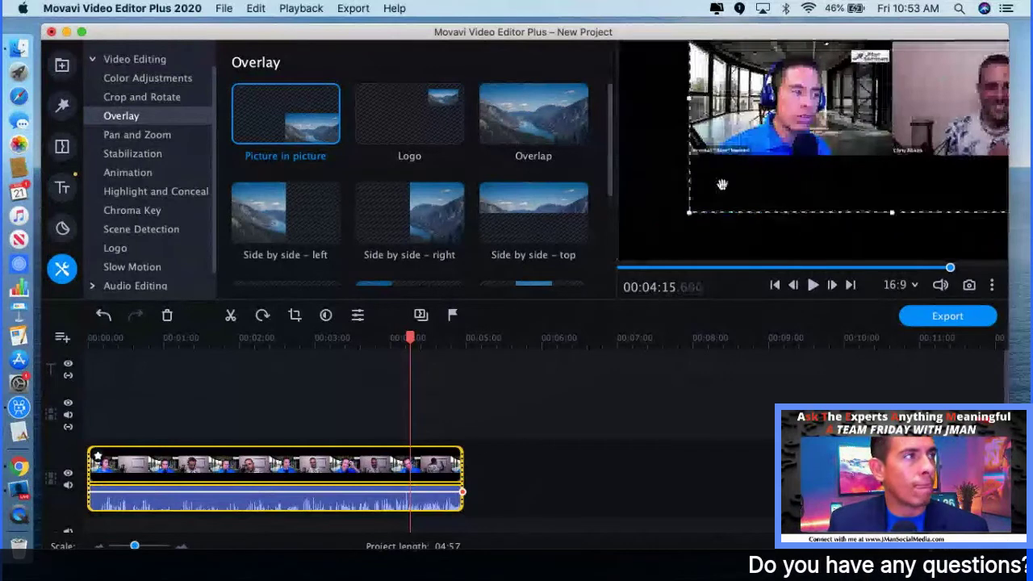
key(super+z)
key(super+z)
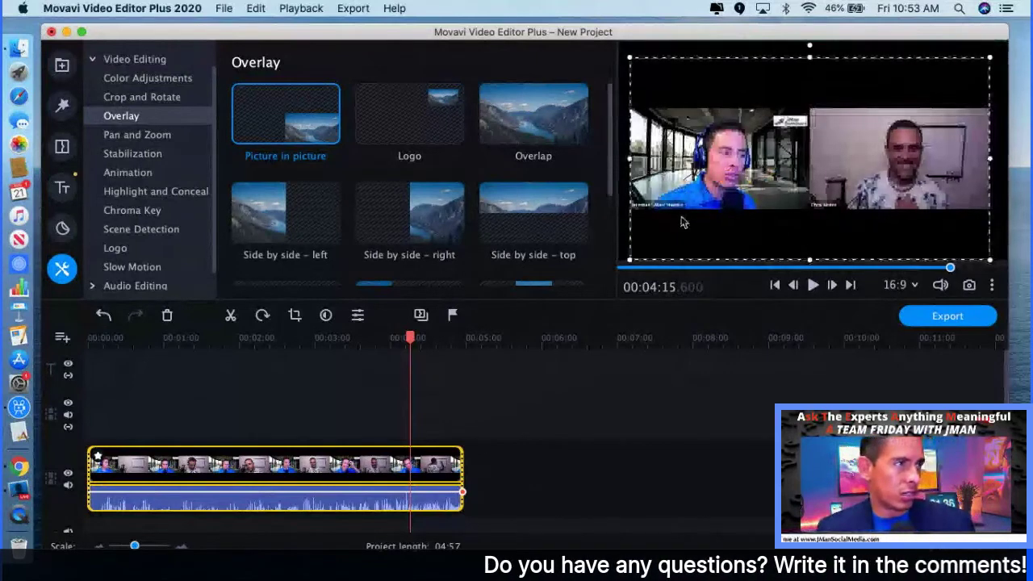
- Crop the main clip to a smaller 16:9 area centred on the two speakers and apply the crop
click(295, 316)
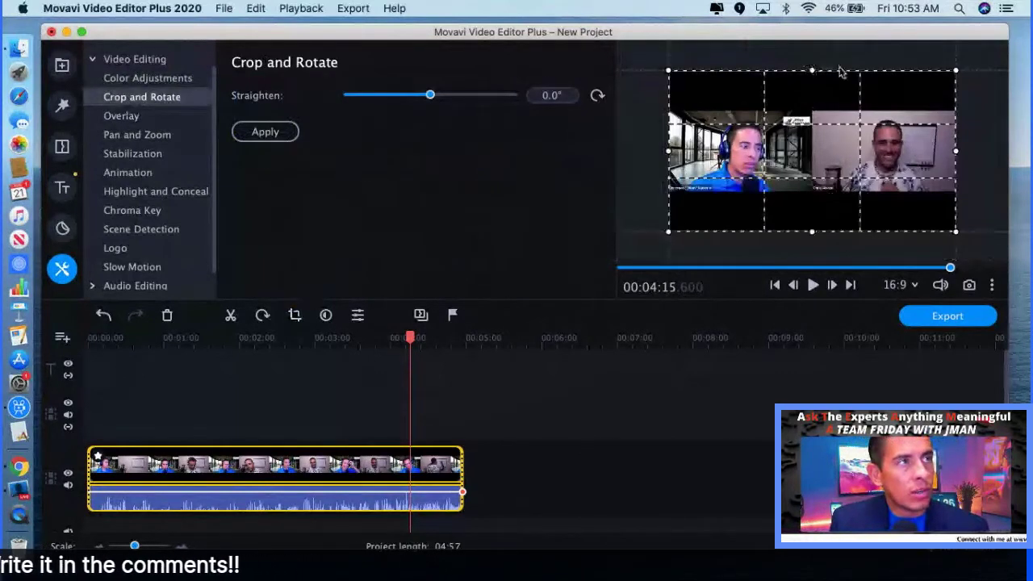
drag(937, 81, 886, 113)
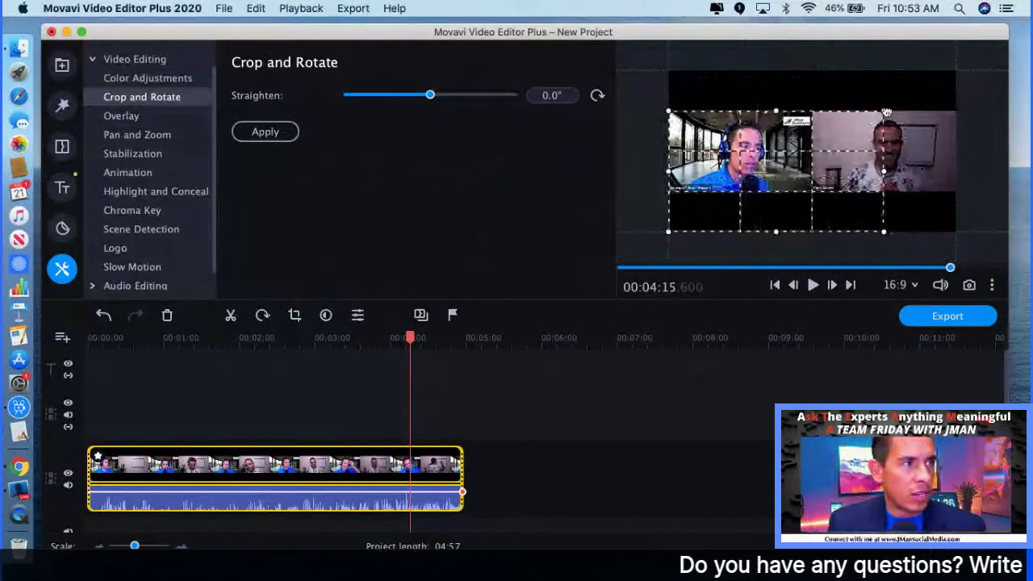
click(914, 287)
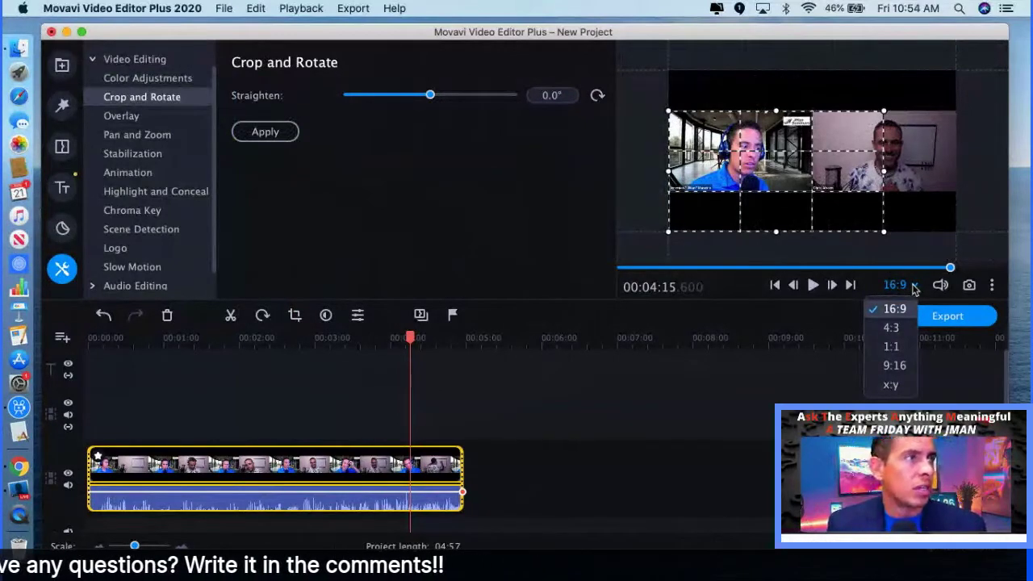
click(815, 185)
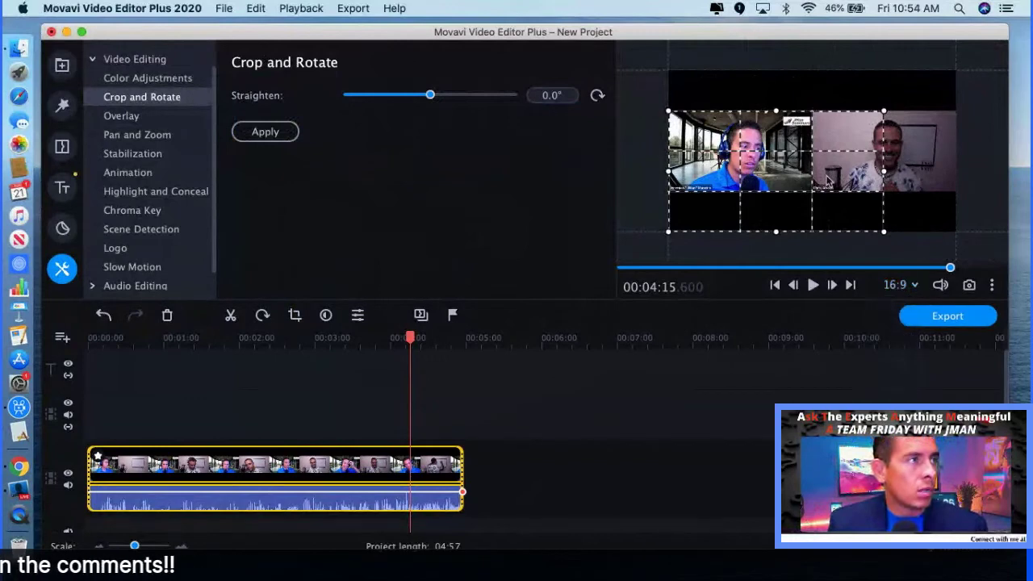
drag(811, 158, 840, 142)
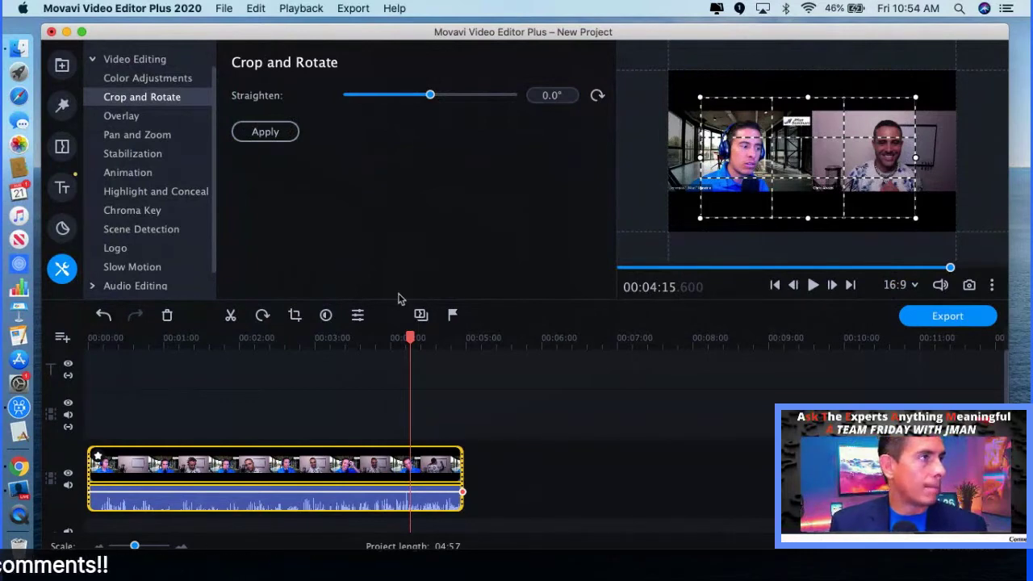
click(267, 132)
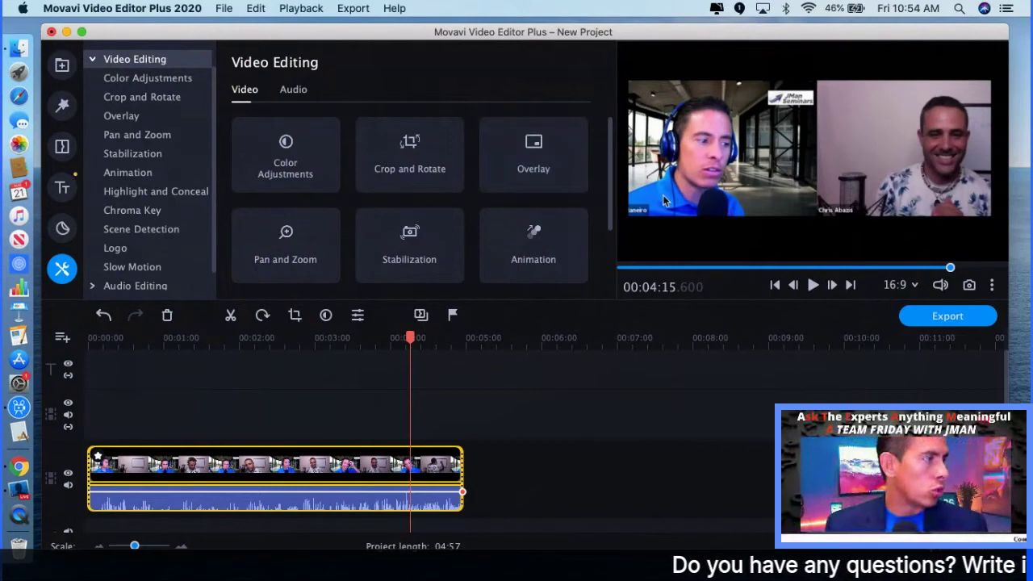
- Enlarge the clip's picture-in-picture frame to fill the preview and try rotating the clip in successive 90° turns
right_click(434, 468)
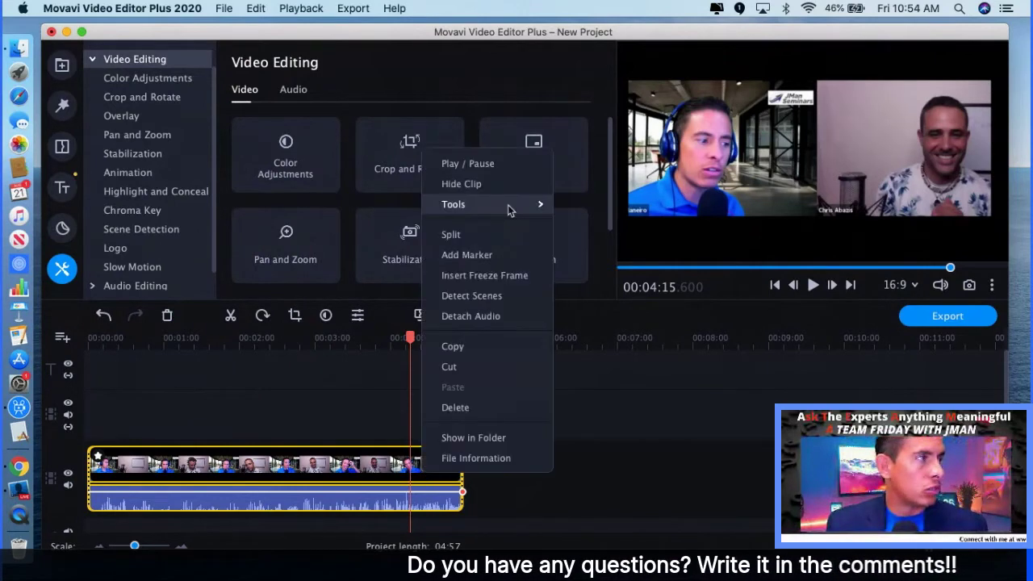
click(508, 204)
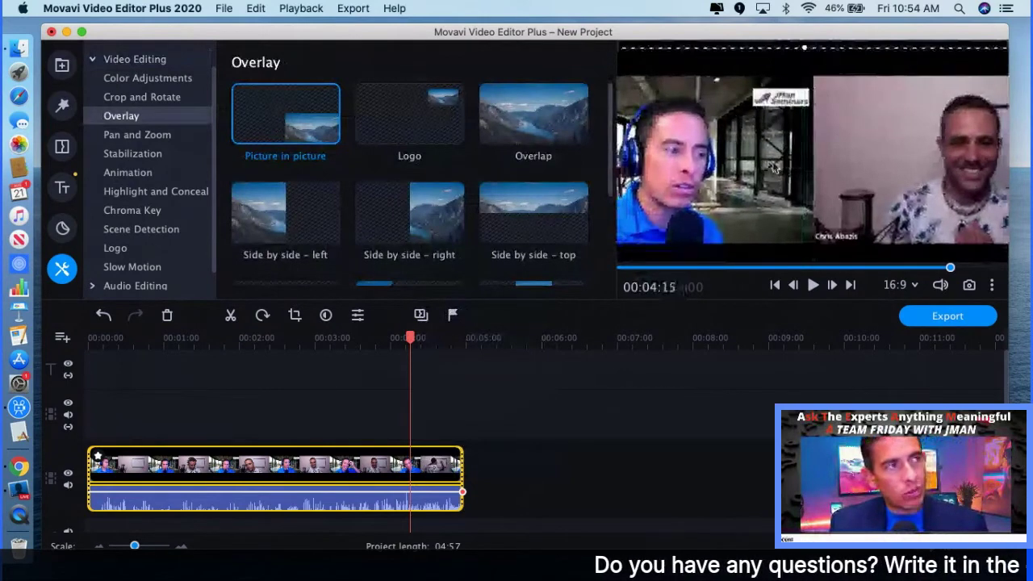
click(266, 317)
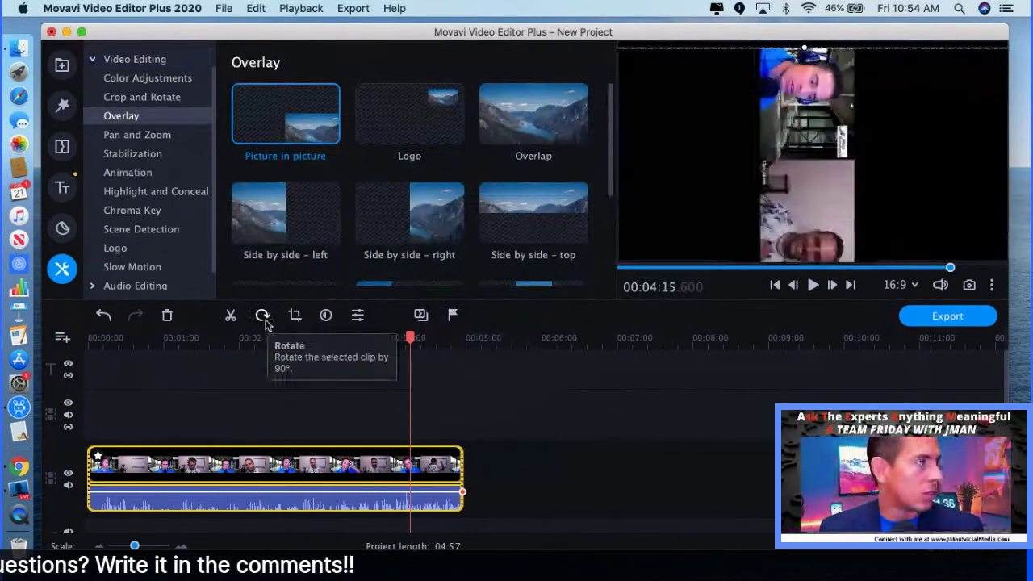
click(264, 316)
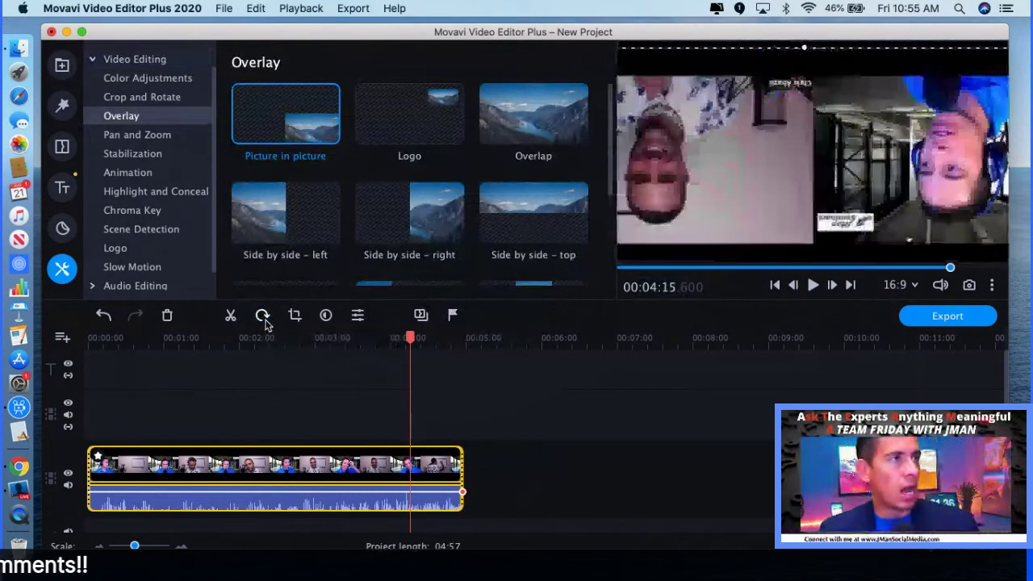
click(264, 317)
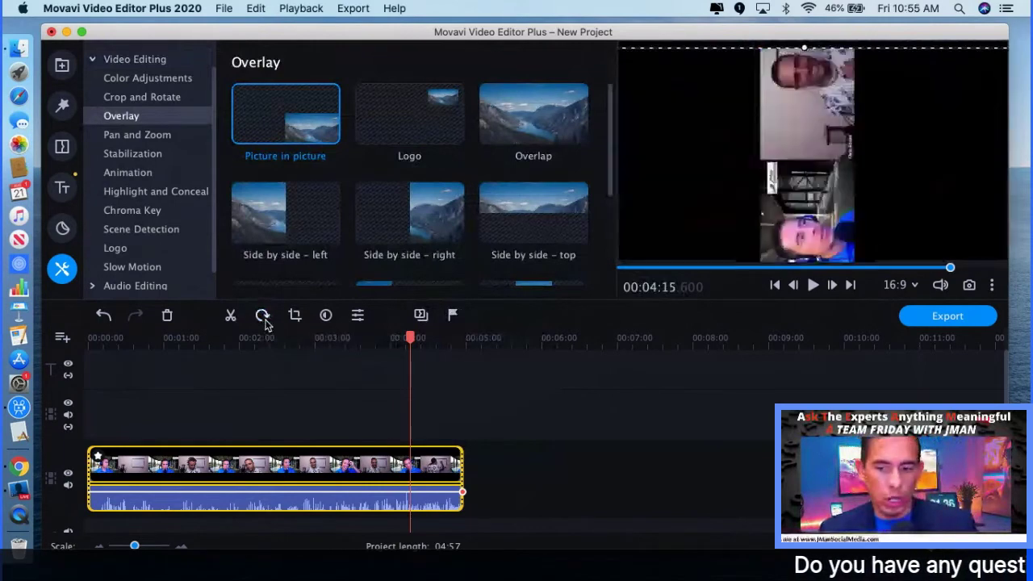
click(263, 317)
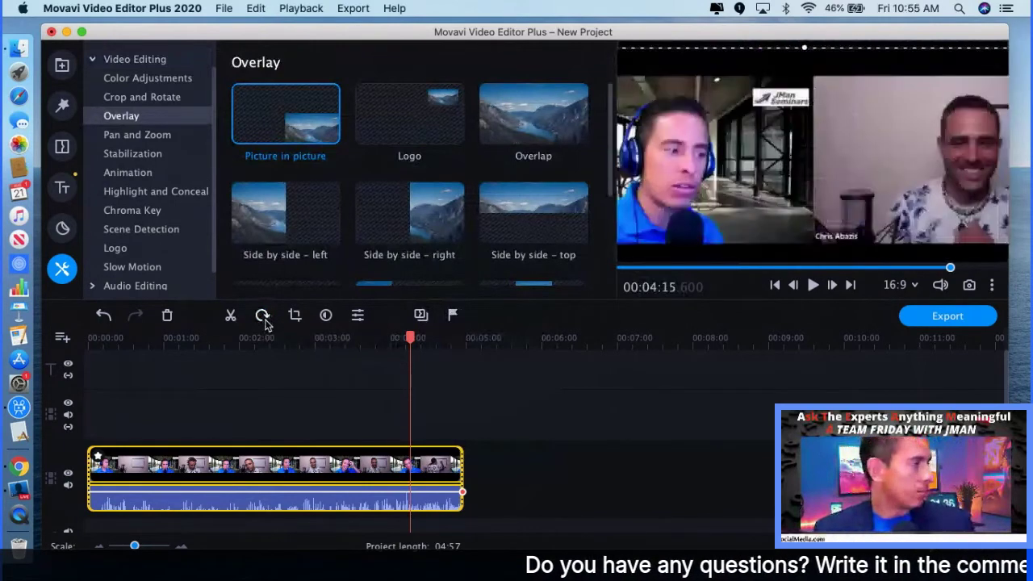
click(105, 316)
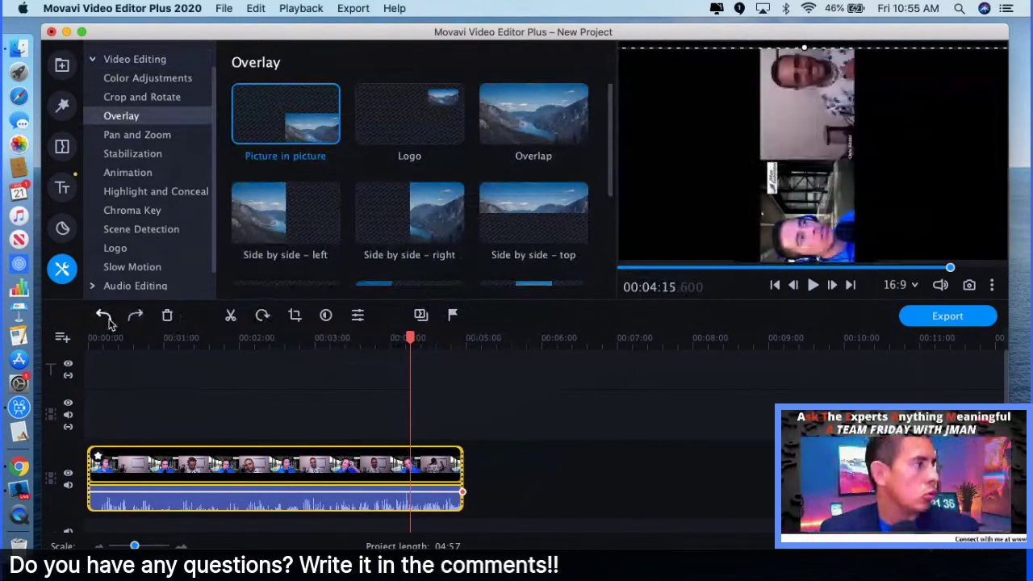
click(261, 318)
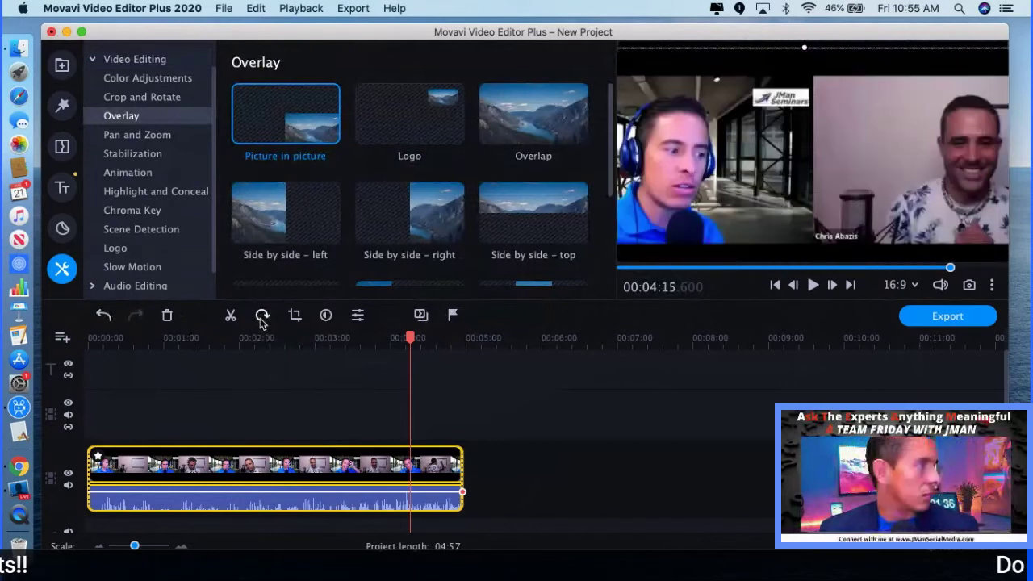
- Undo the clip's rotations and the changes to its picture-in-picture frame
click(102, 316)
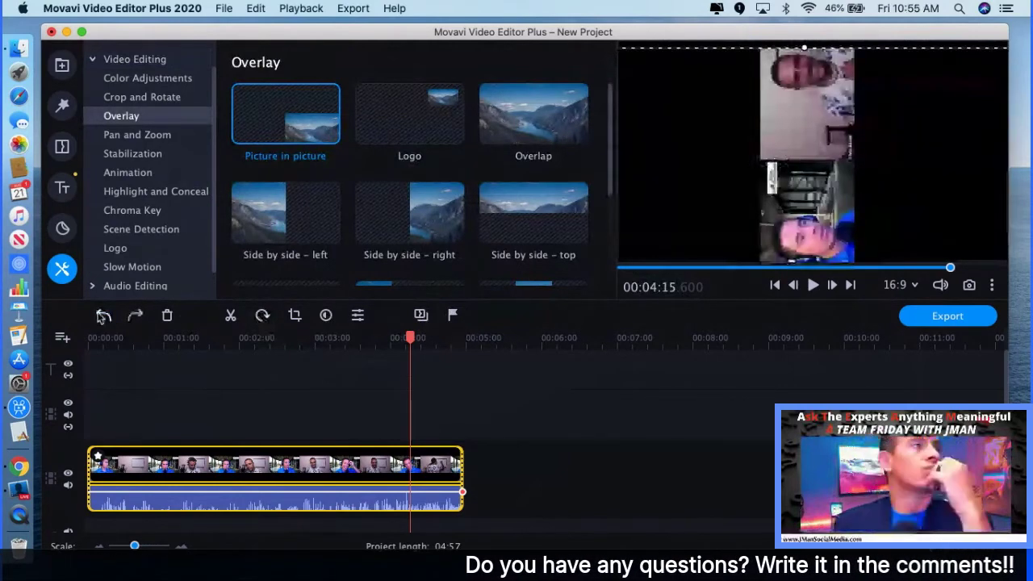
click(103, 316)
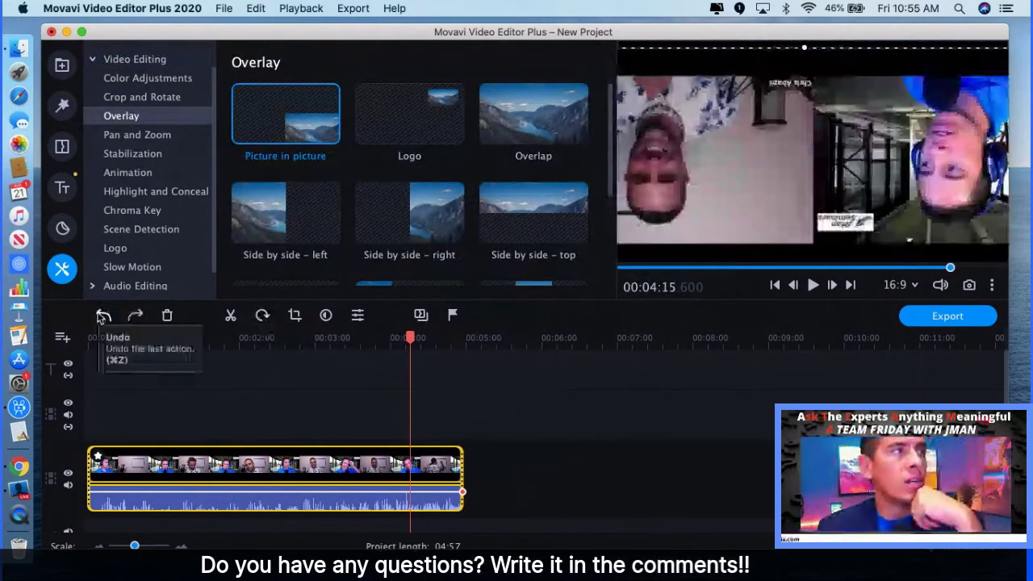
click(102, 316)
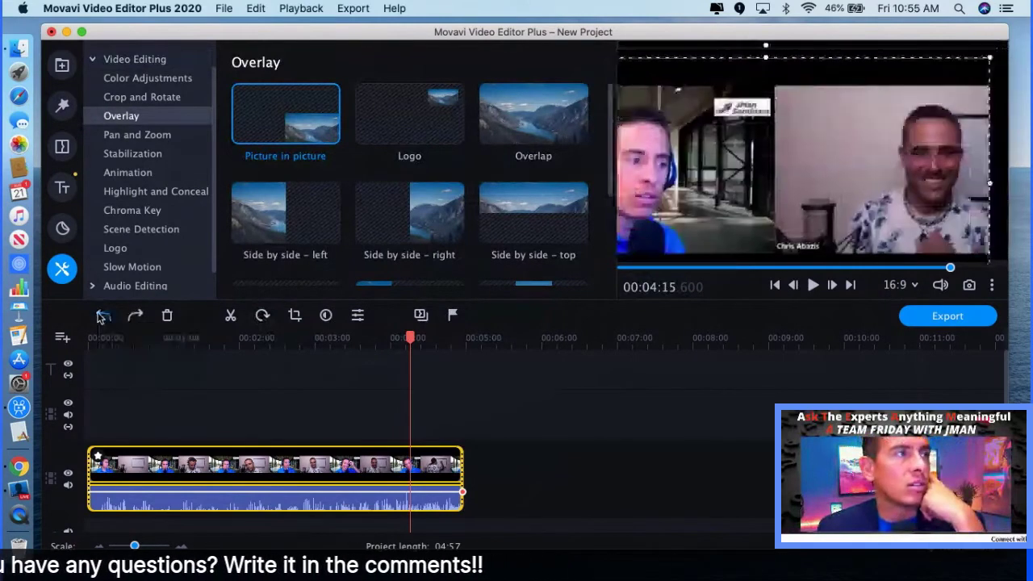
click(102, 316)
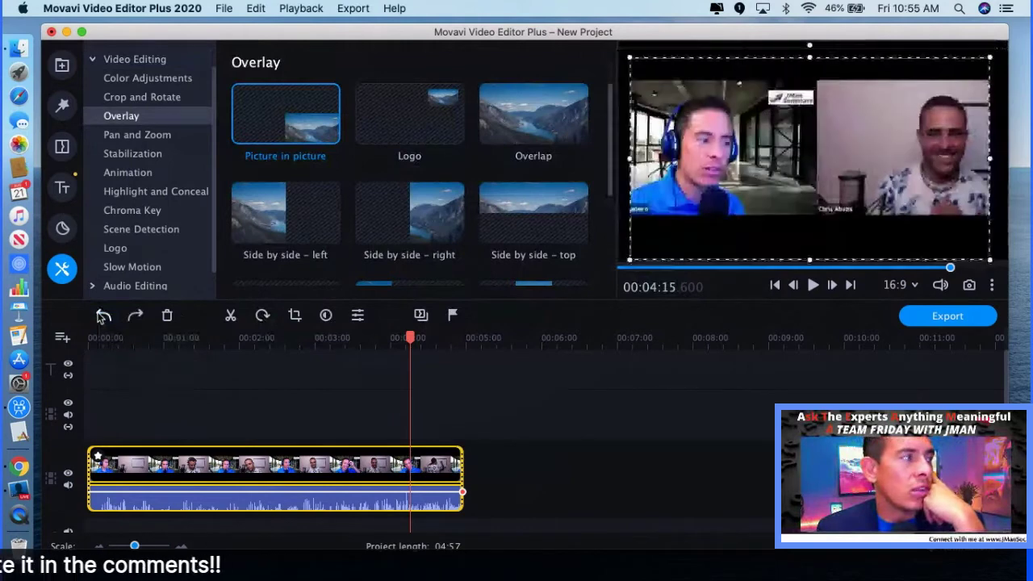
- Delete the edited clip from the timeline and place the original recording from the media bin on the video track
click(404, 468)
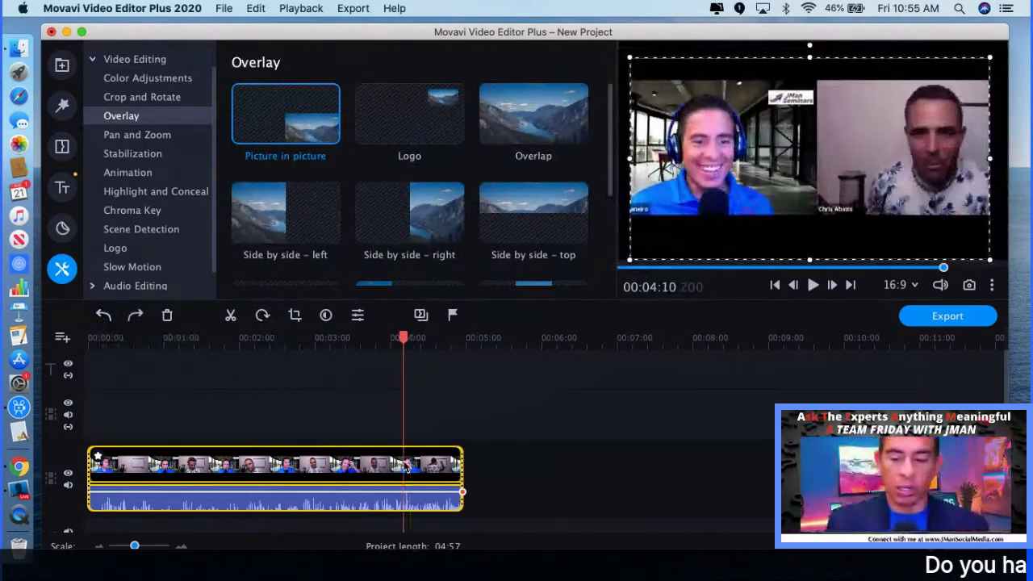
key(Delete)
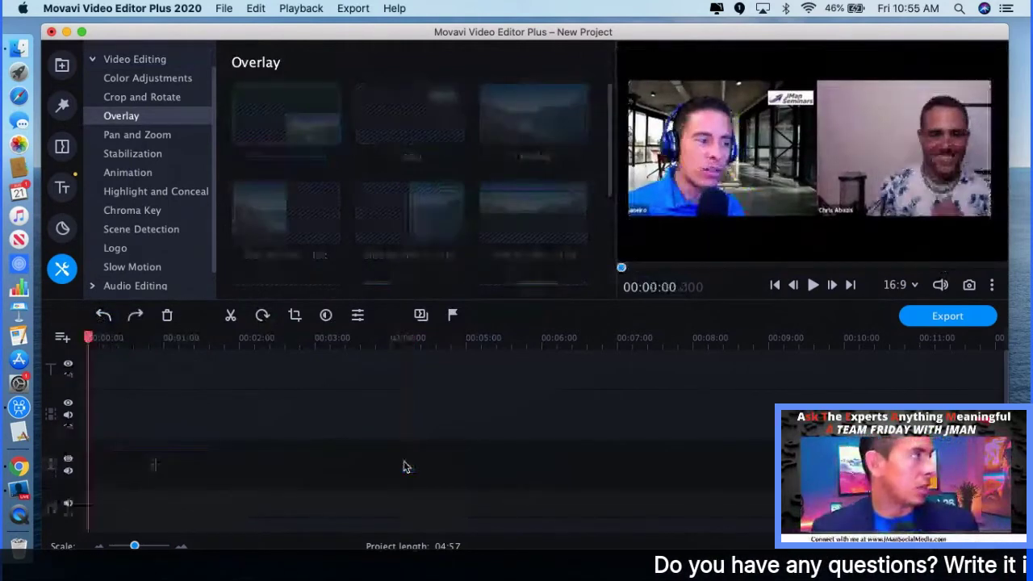
click(71, 65)
drag(287, 117, 117, 452)
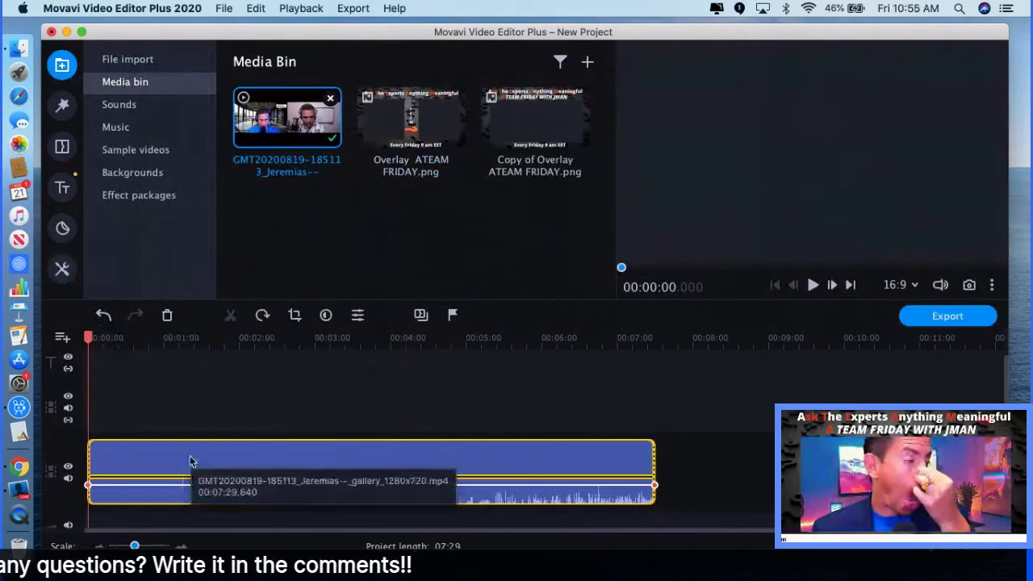
- Split the recording at 02:33 and delete the part before the cut
click(299, 460)
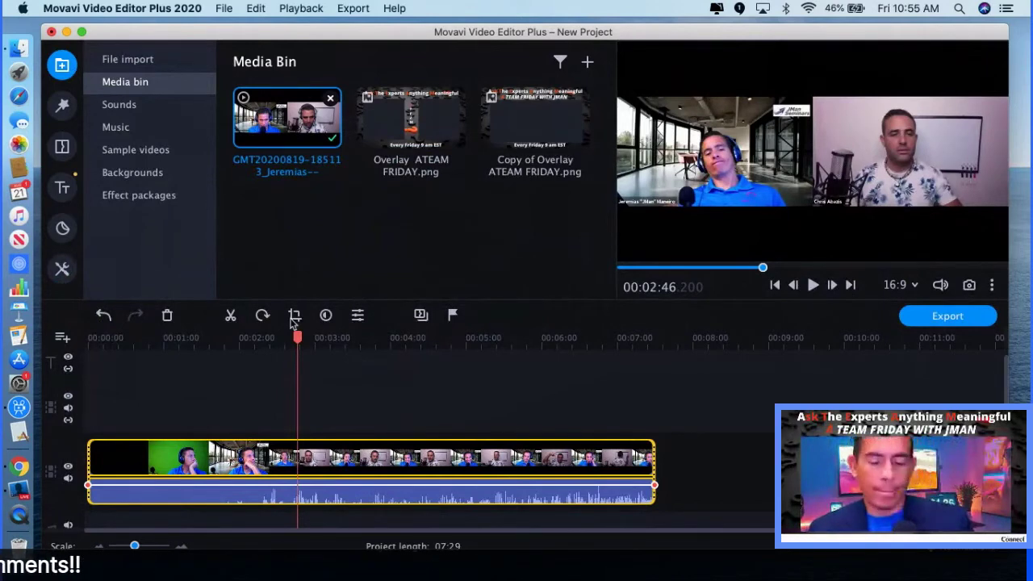
click(230, 316)
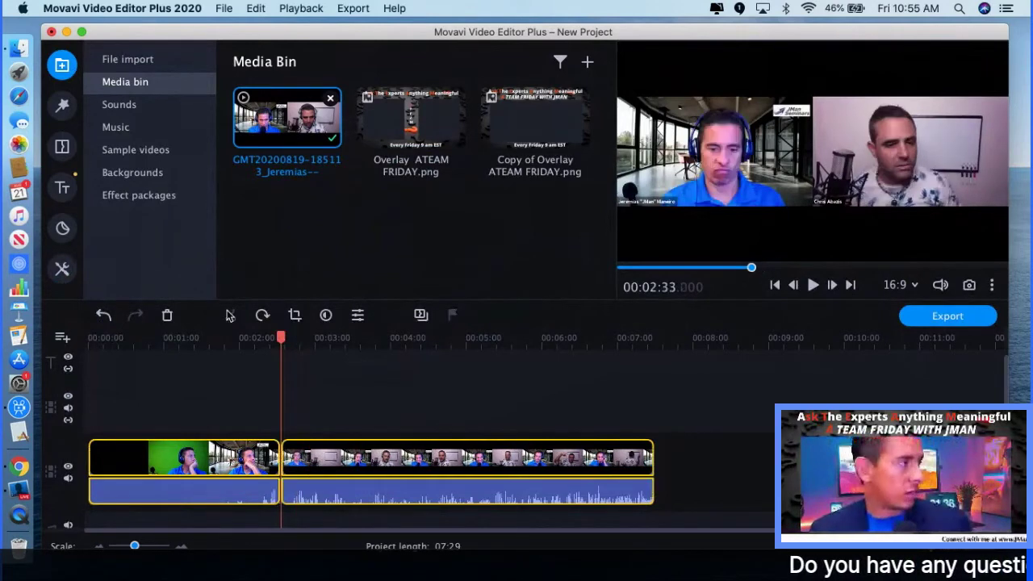
key(Delete)
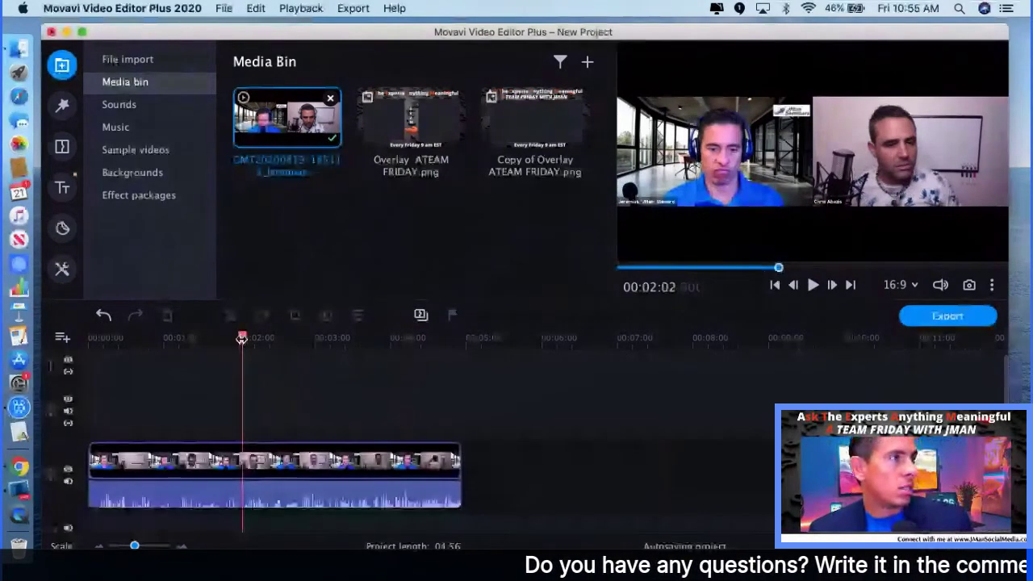
- Crop the trimmed clip to a full-width band around both speakers, excluding the black bars above and below, and apply it
click(181, 419)
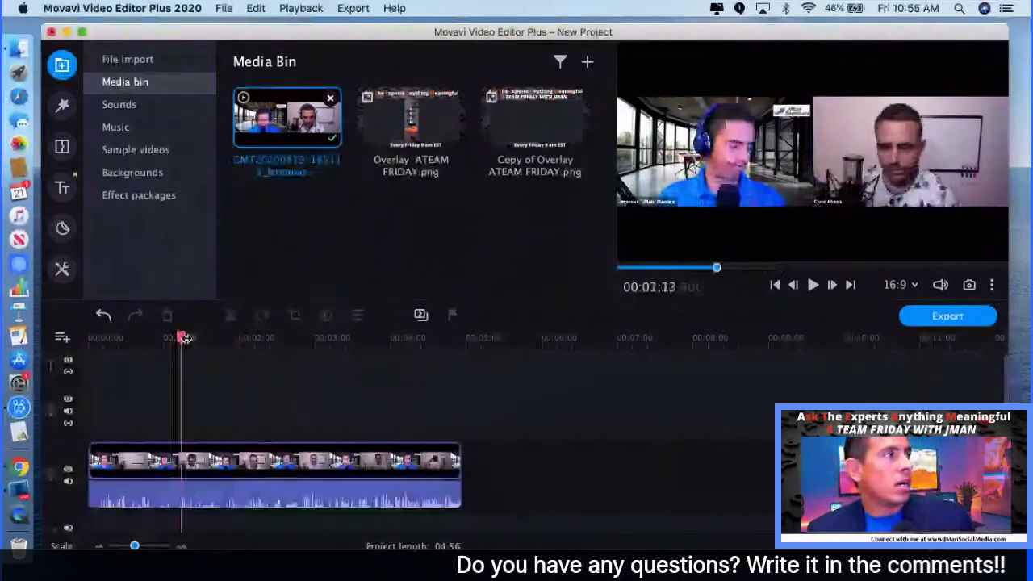
click(285, 458)
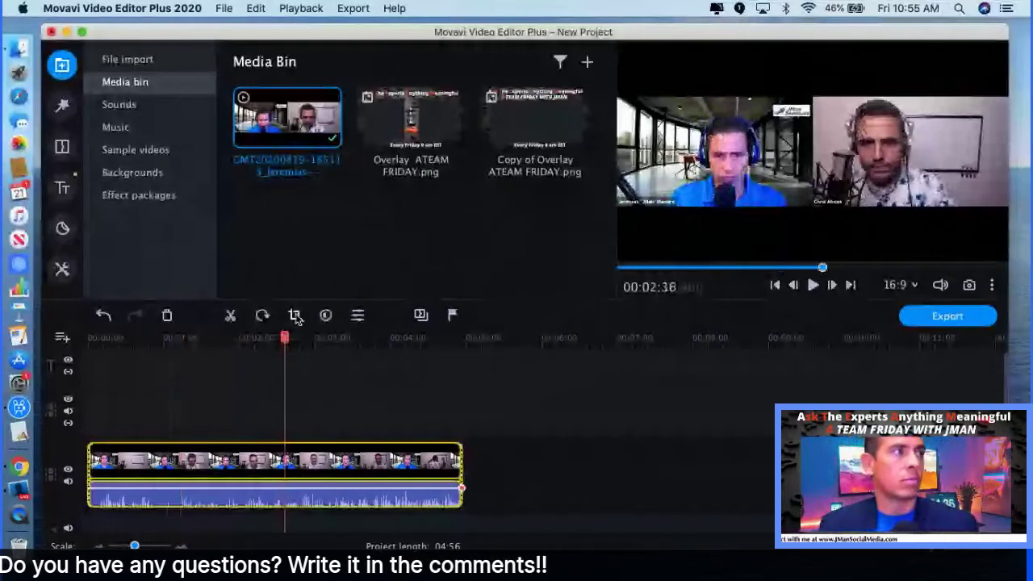
click(295, 316)
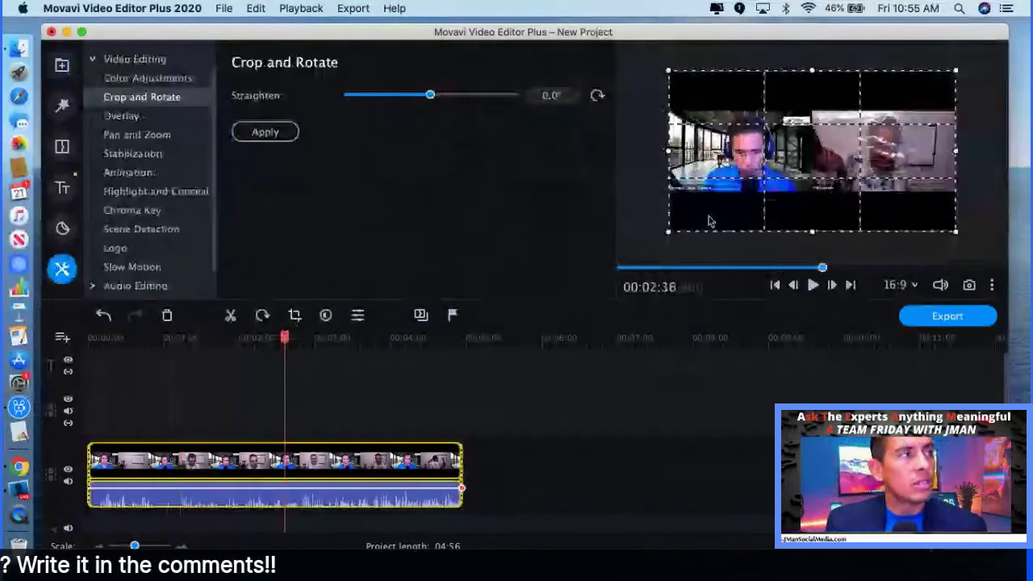
drag(669, 231, 712, 175)
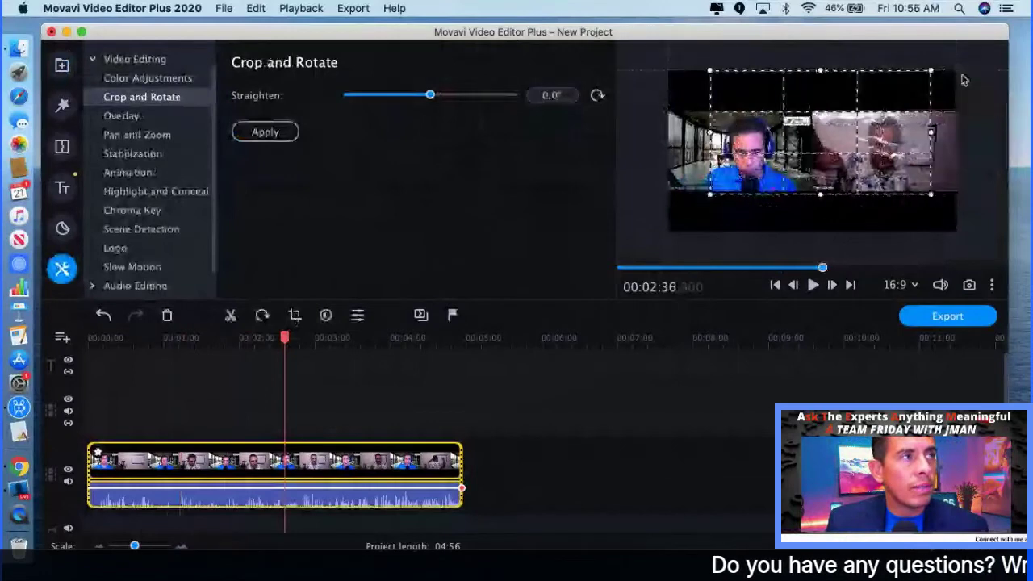
drag(931, 133, 960, 134)
drag(699, 133, 669, 133)
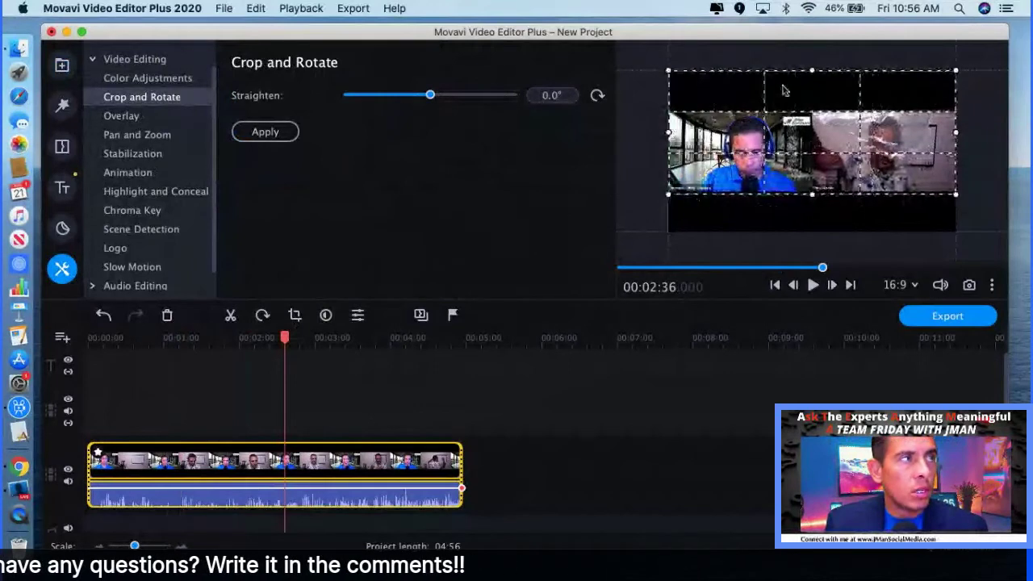
drag(783, 90, 810, 135)
drag(812, 231, 812, 195)
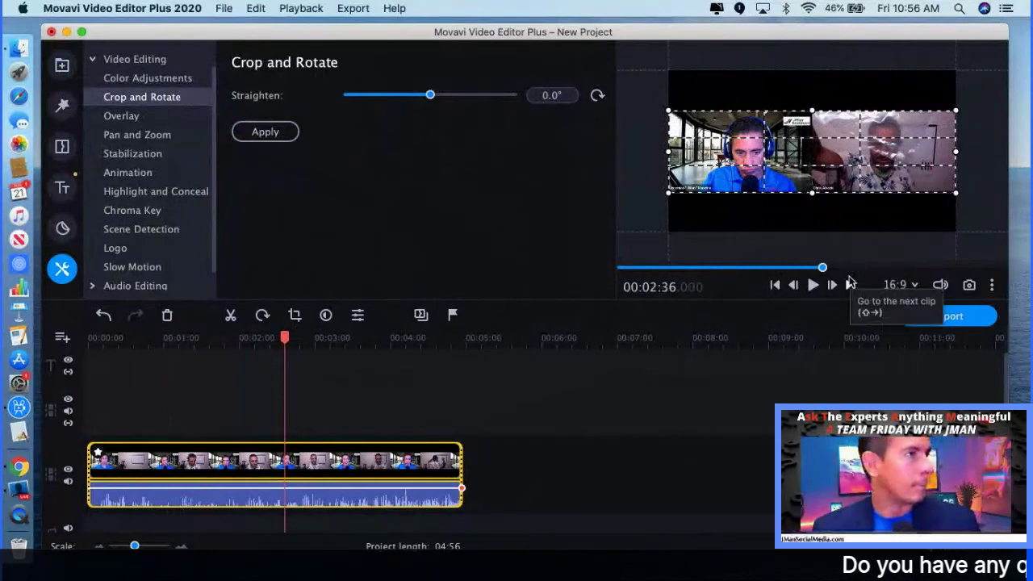
click(272, 136)
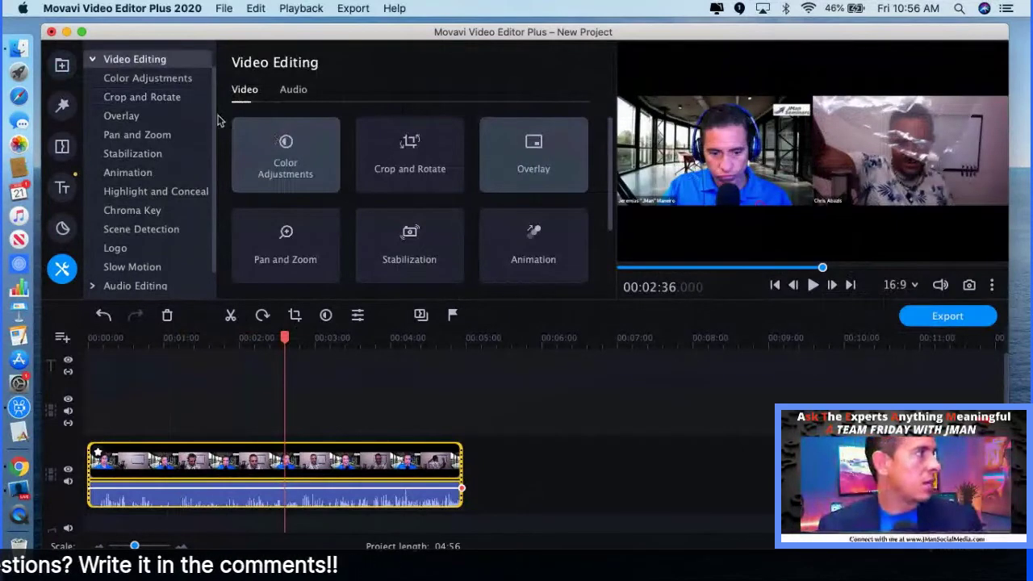
- Place the Sunset background at the start of the overlay track above the trimmed recording
click(62, 65)
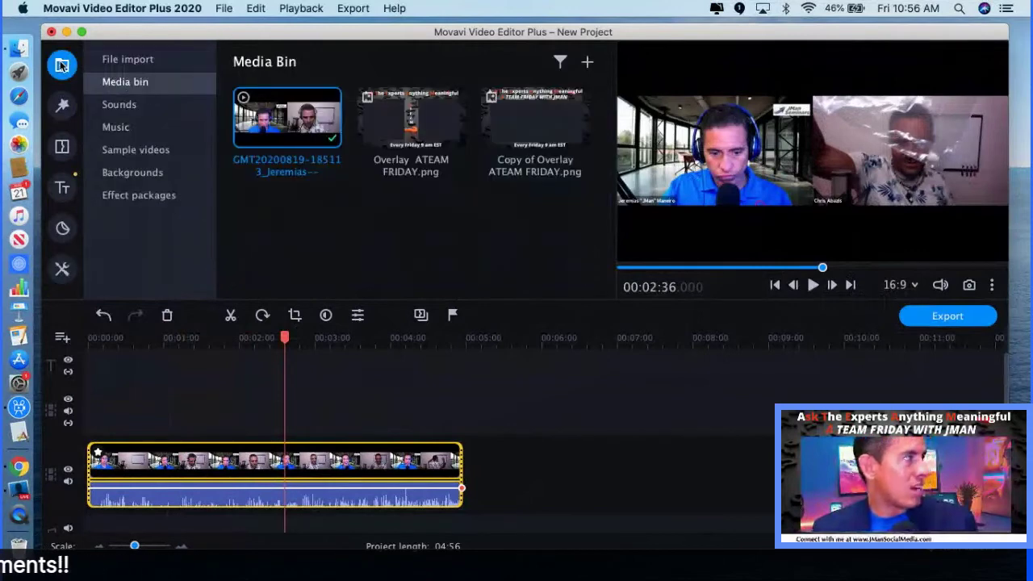
click(131, 178)
scroll(367, 176, down, 5)
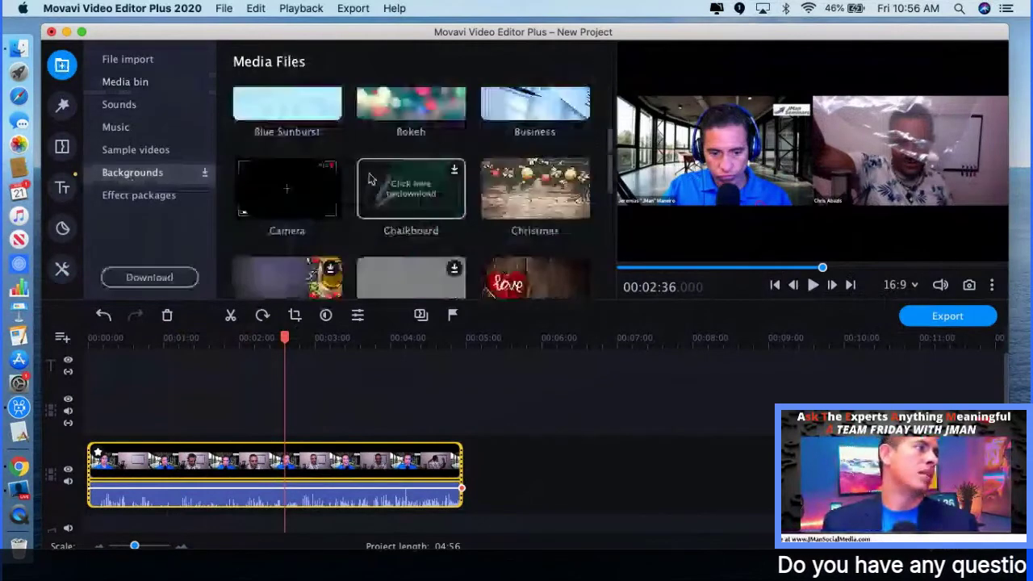
scroll(367, 176, down, 2)
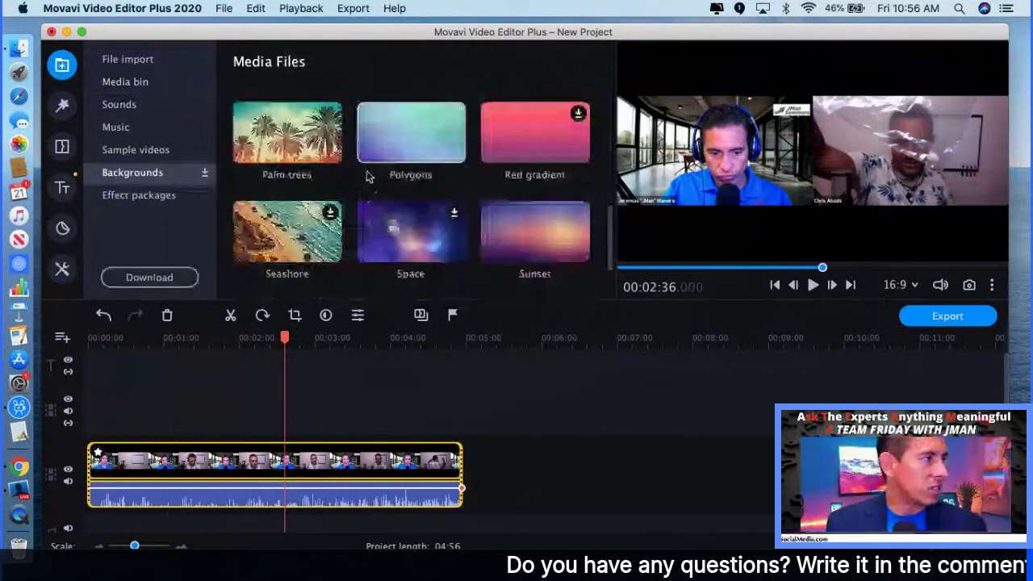
drag(562, 248, 85, 421)
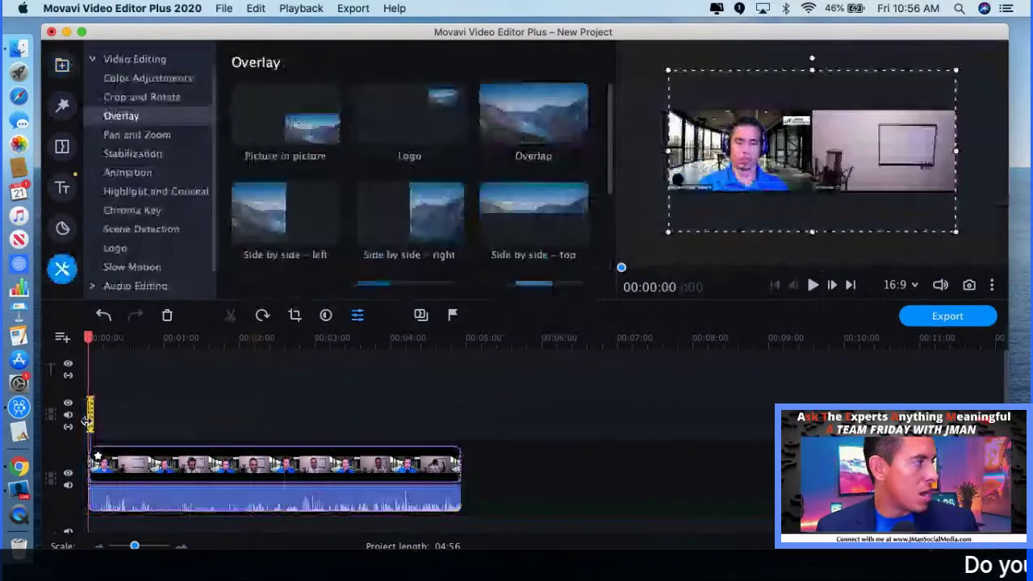
- Rearrange the timeline with the lengthened Sunset background on the main video track and the cropped recording on the overlay track above it
click(94, 420)
drag(93, 419, 251, 466)
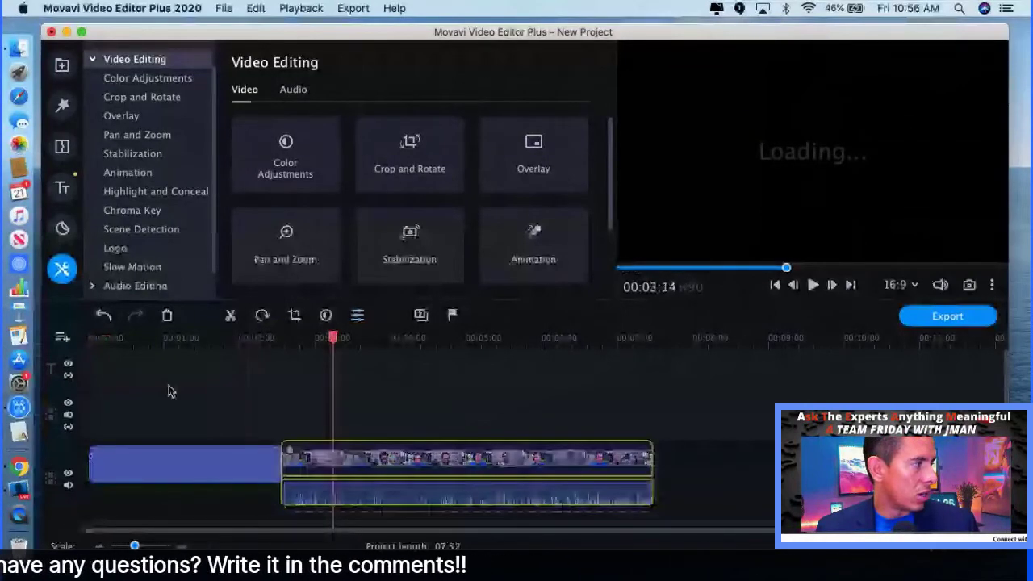
key(super+z)
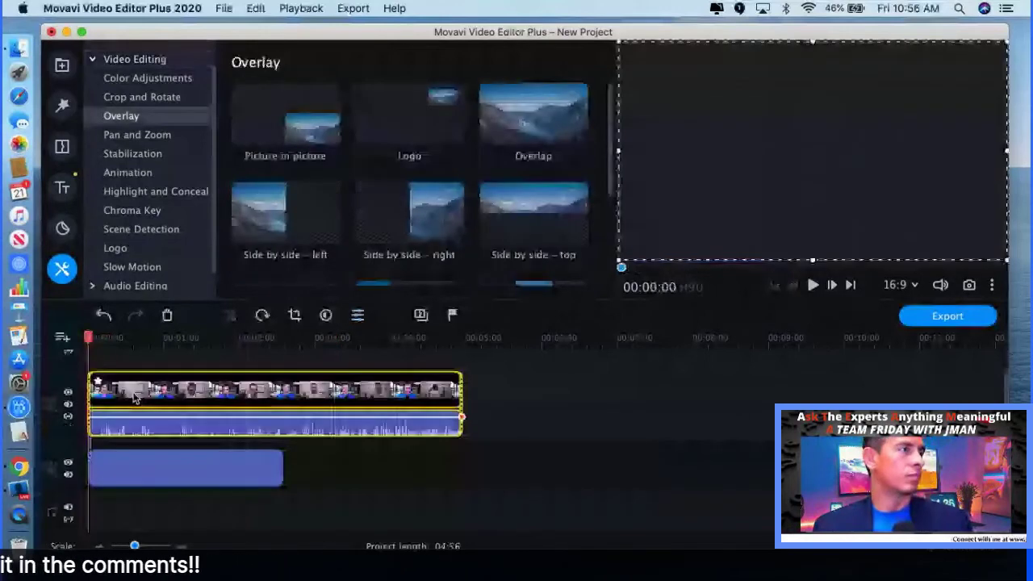
click(204, 395)
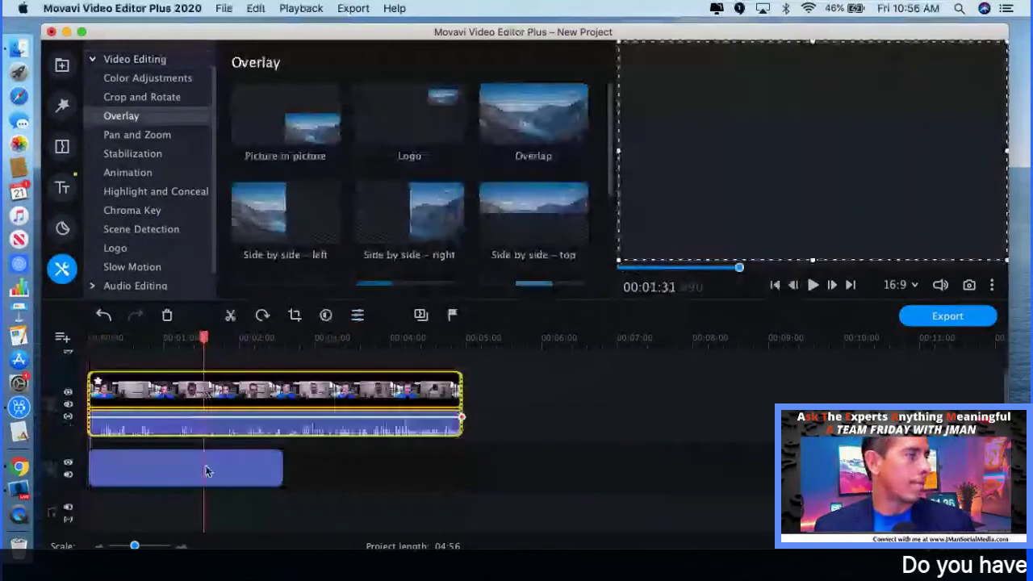
- Open the Overlay settings for the recording and preview it over the Sunset background at about 02:03
right_click(169, 398)
mouse_move(259, 126)
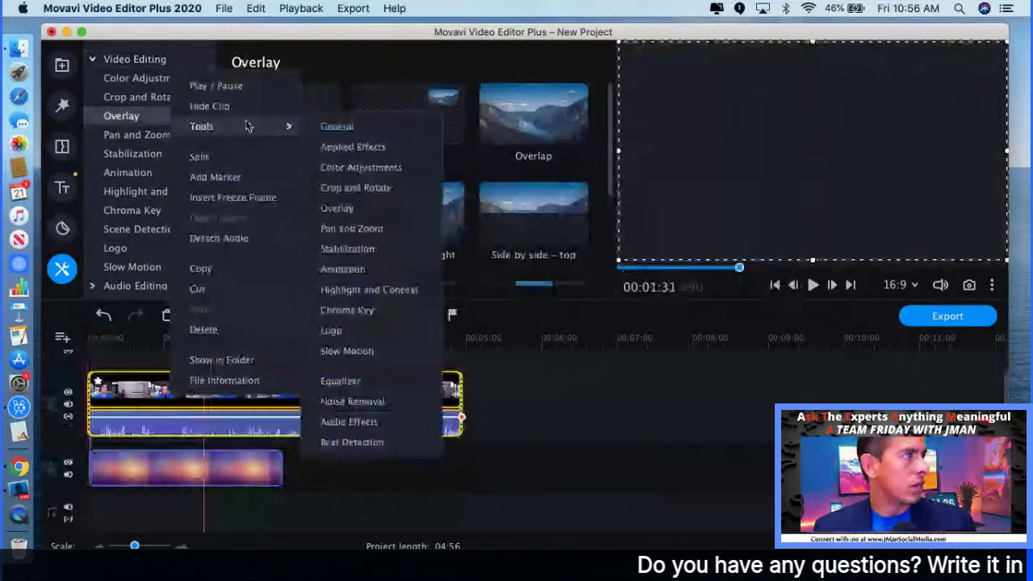
click(352, 208)
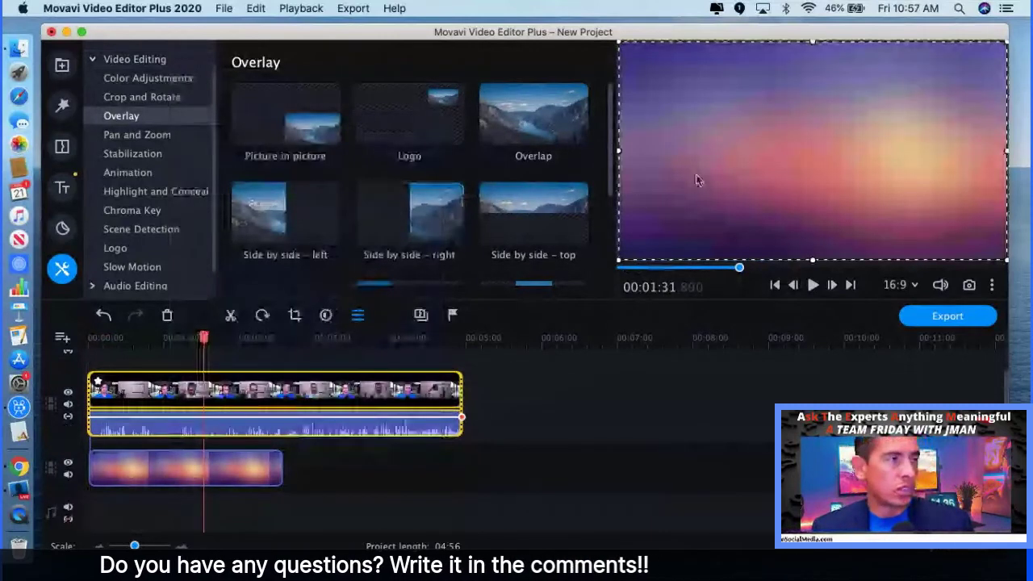
click(244, 379)
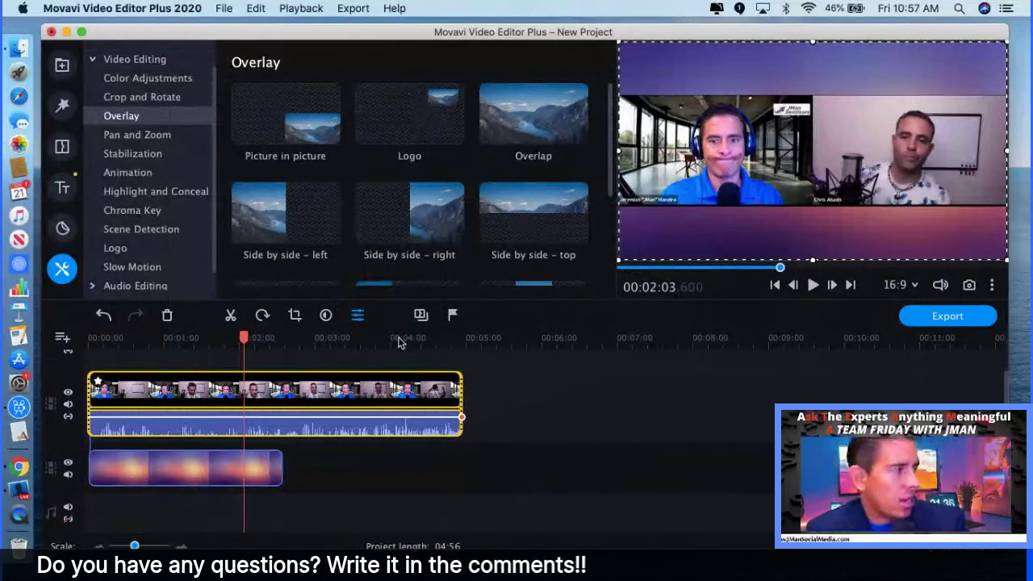
- Extend the Sunset background to the end of the recording at about 04:56 and preview the composite near the end
click(279, 472)
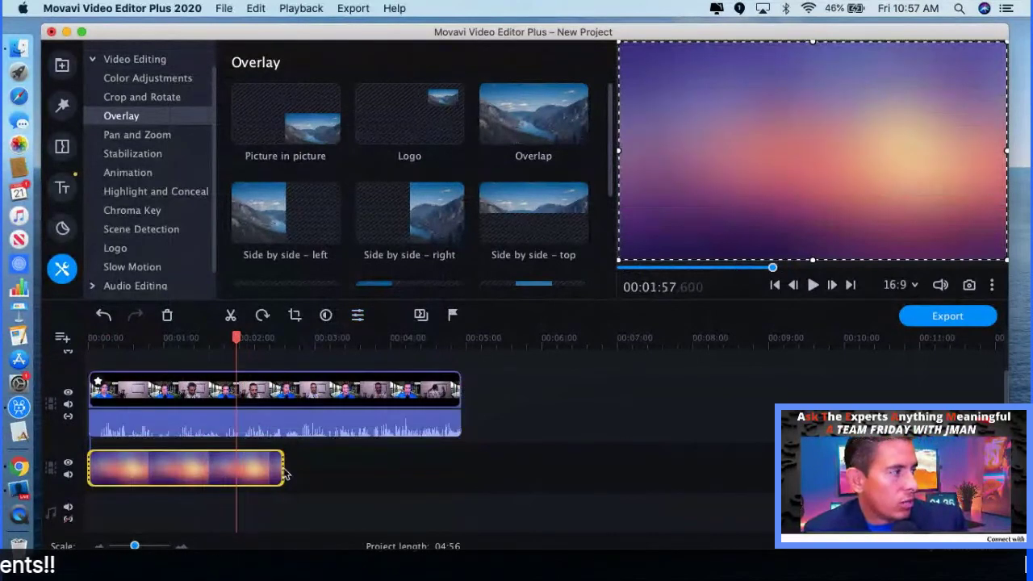
click(316, 475)
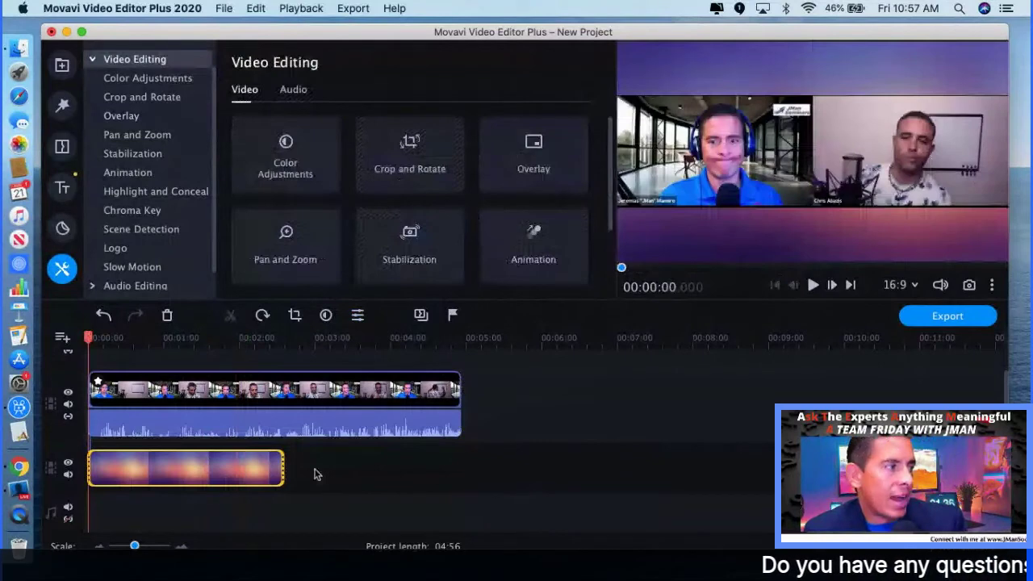
drag(282, 471, 461, 471)
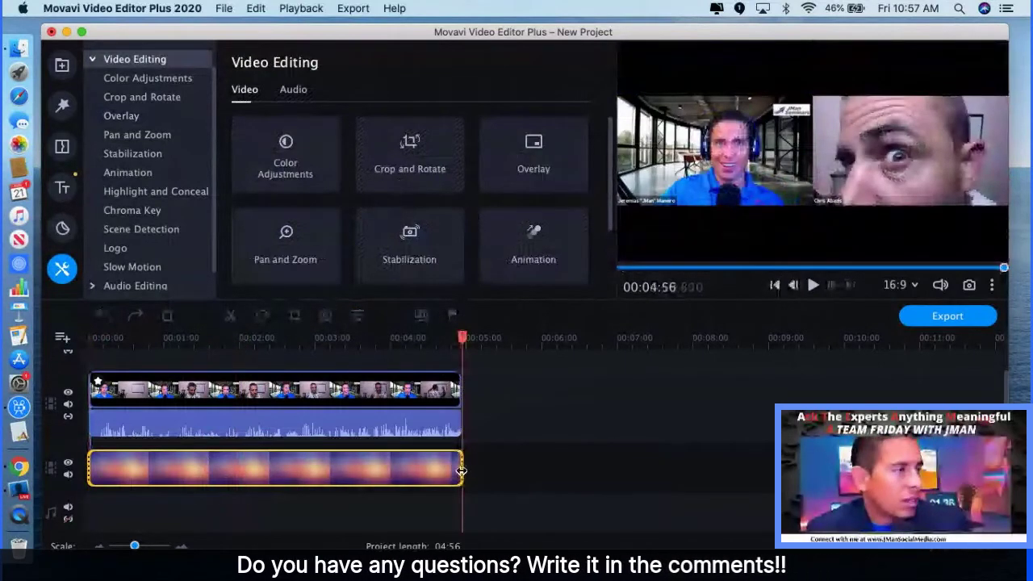
click(381, 484)
click(367, 404)
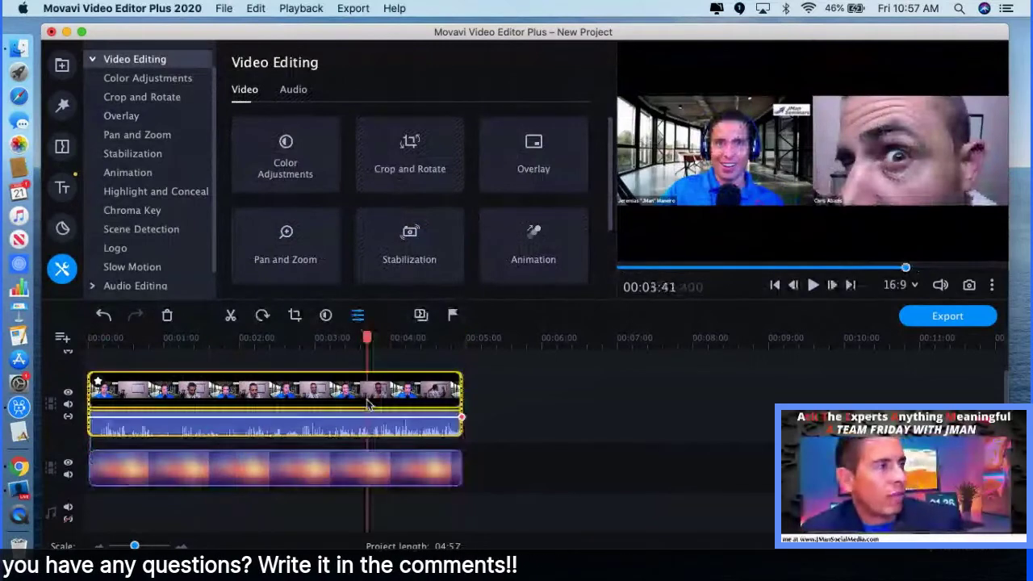
click(378, 394)
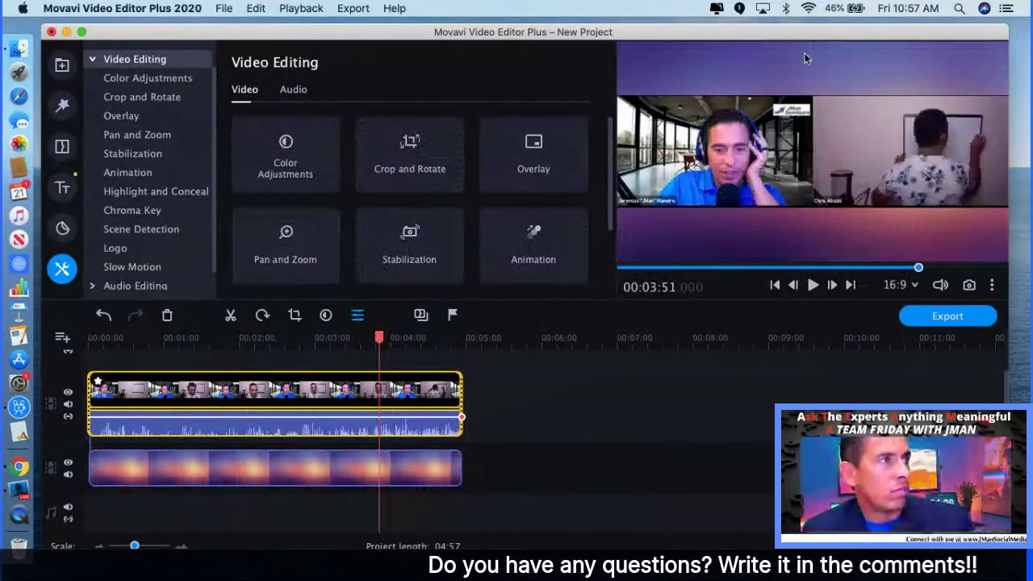
- Add the Bang! sticker from the Featured stickers at the start of the title track
click(62, 187)
click(62, 228)
scroll(299, 217, down, 4)
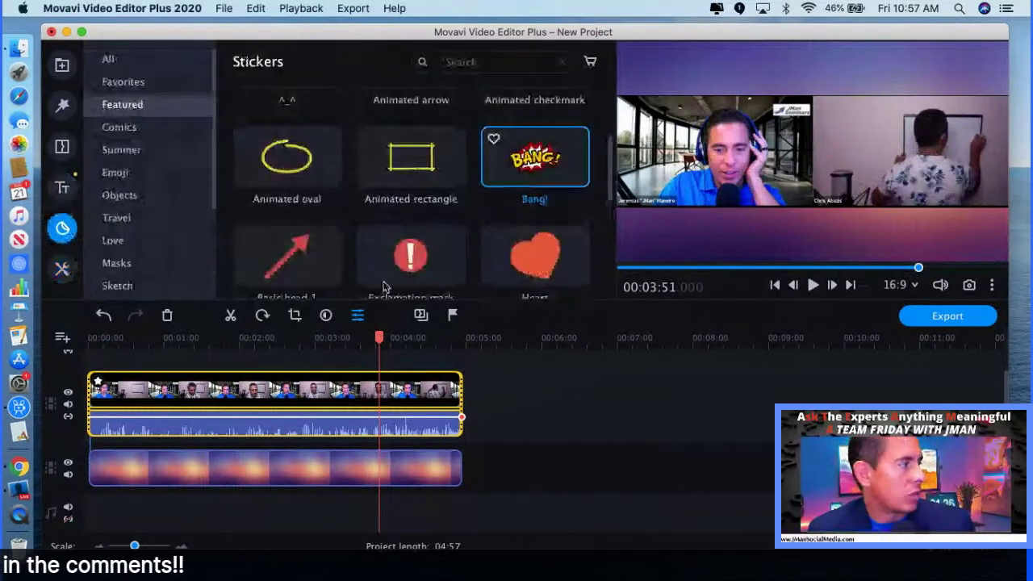
drag(383, 287, 125, 404)
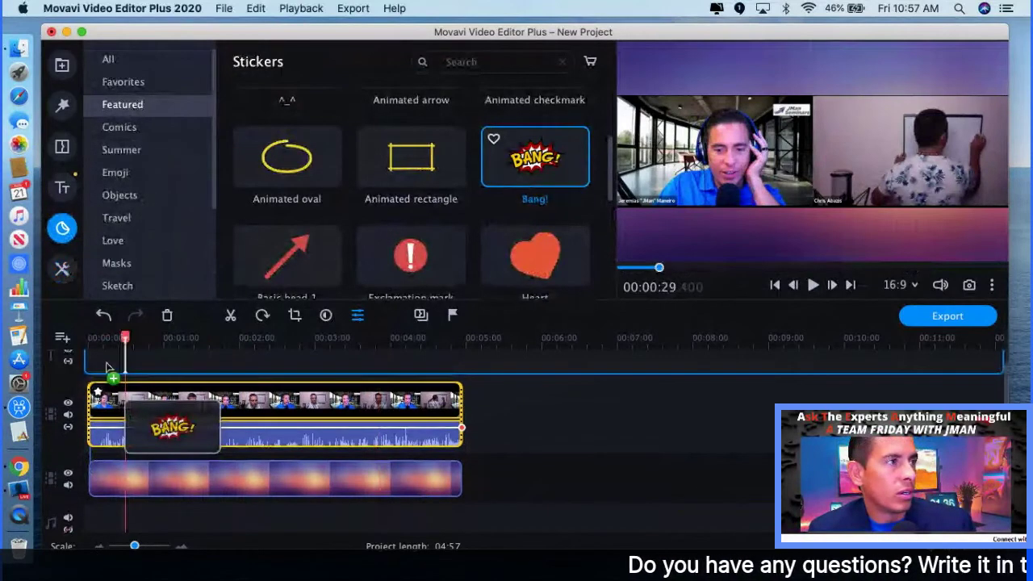
drag(107, 367, 107, 365)
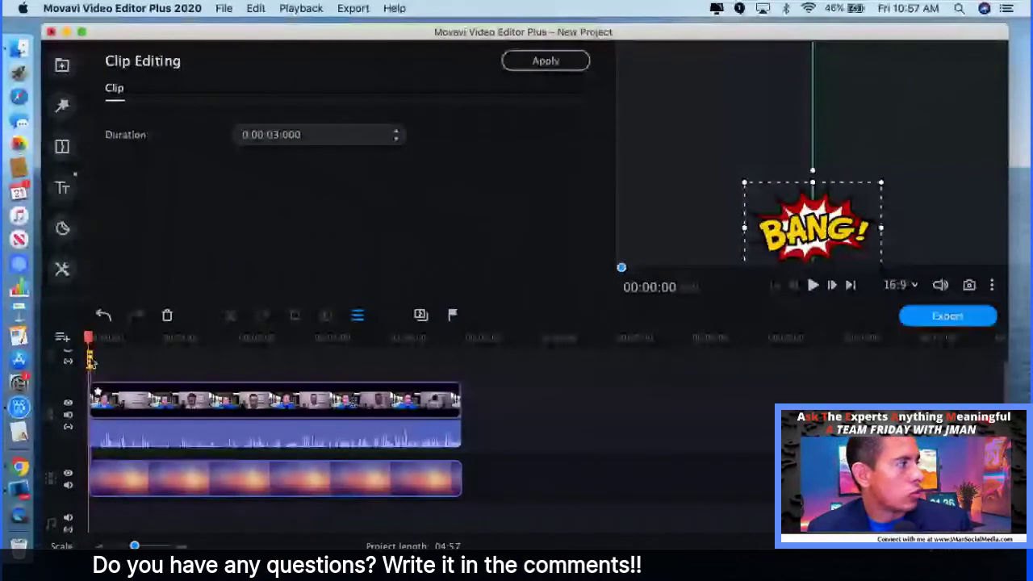
- Extend the Bang! sticker on the title track to last until about 00:26
drag(91, 361, 99, 362)
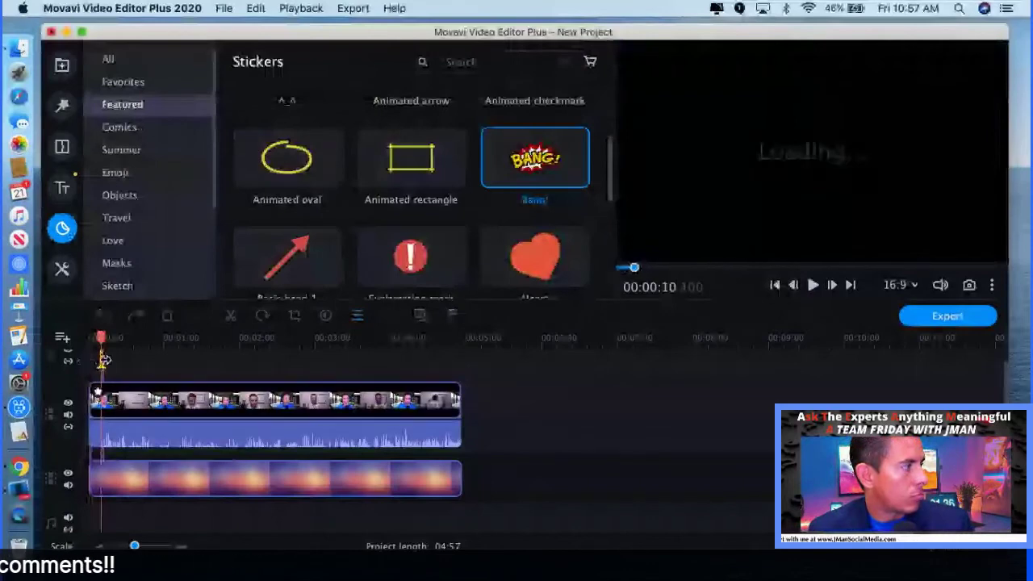
drag(123, 361, 108, 368)
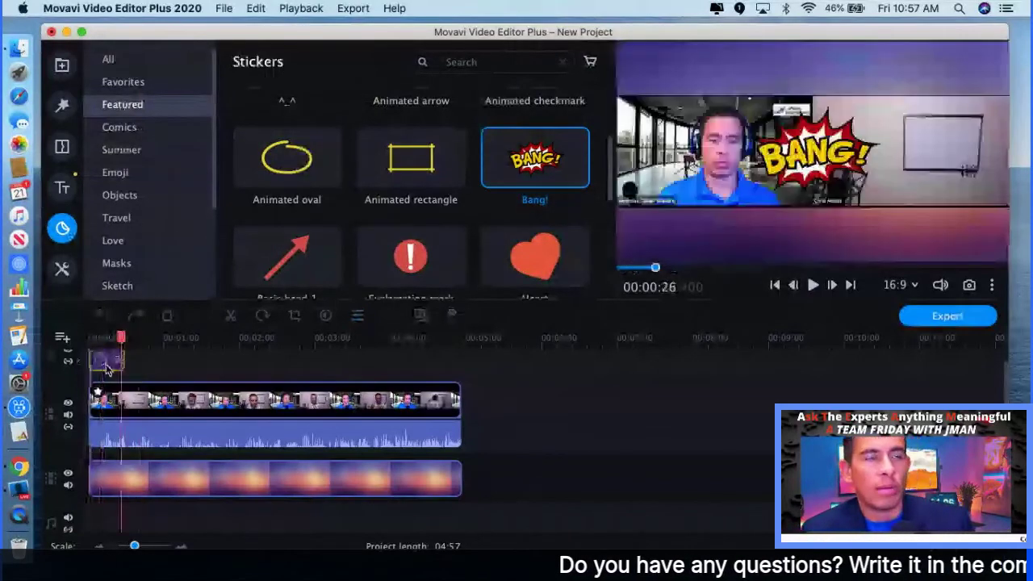
click(107, 368)
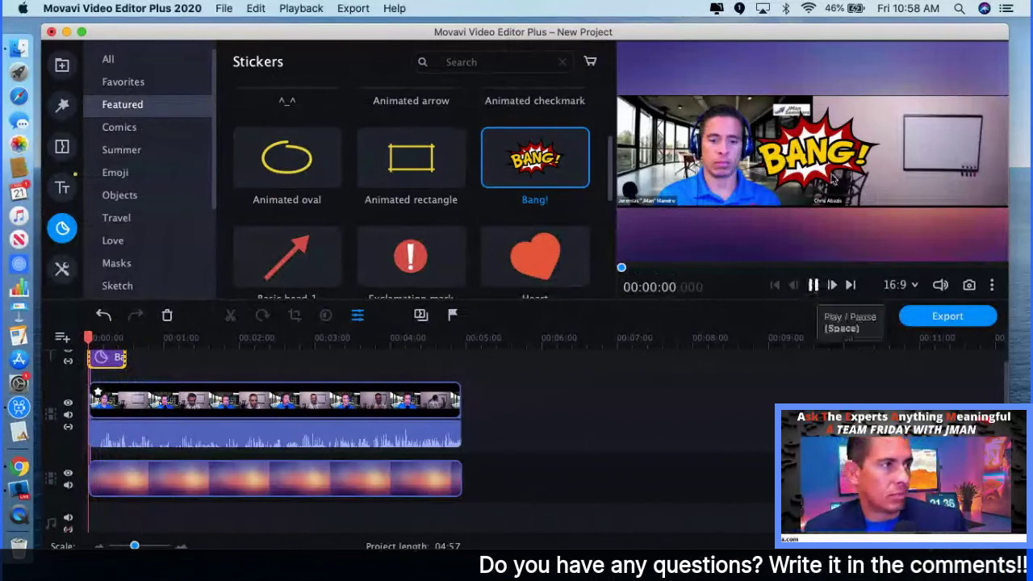
- Play the opening of the project to review the Bang! sticker over the recording and background, and pause at about 00:17
click(812, 285)
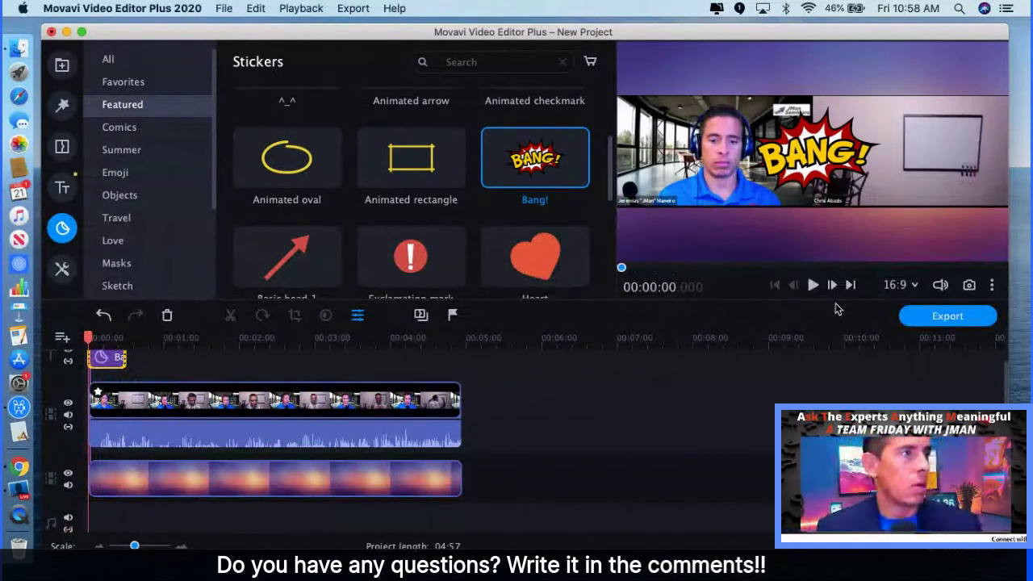
click(813, 285)
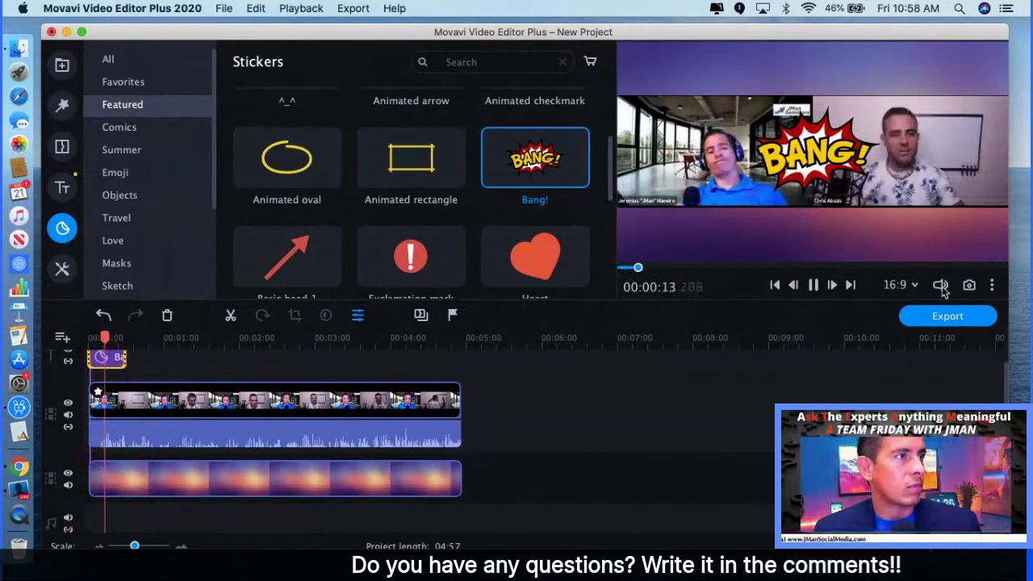
click(813, 285)
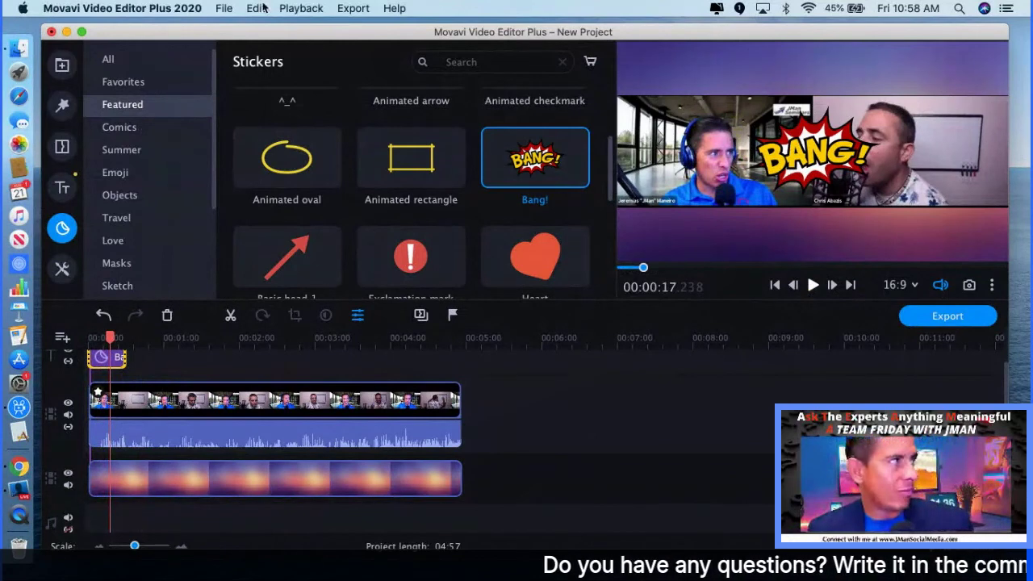
click(224, 8)
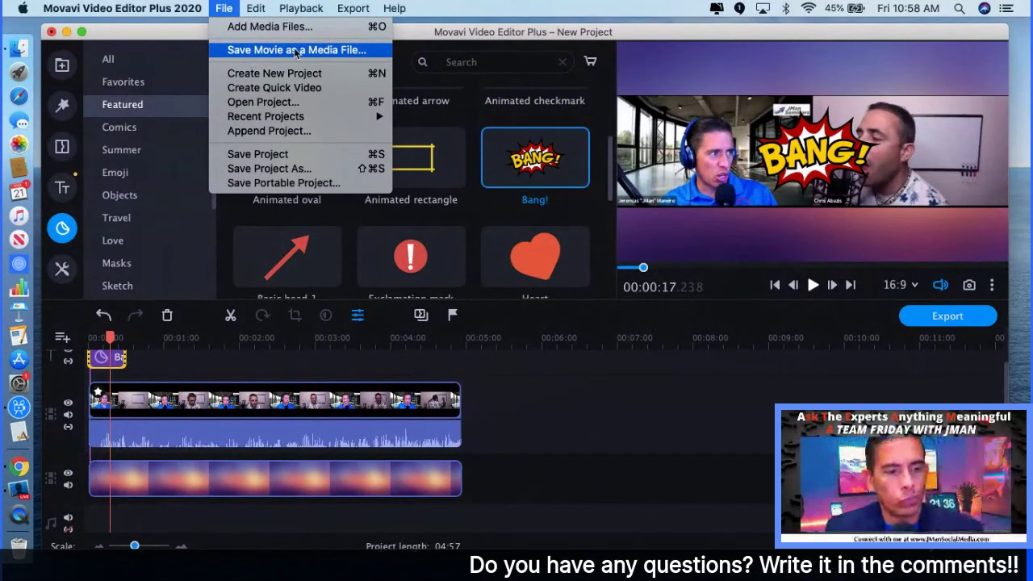
mouse_move(394, 8)
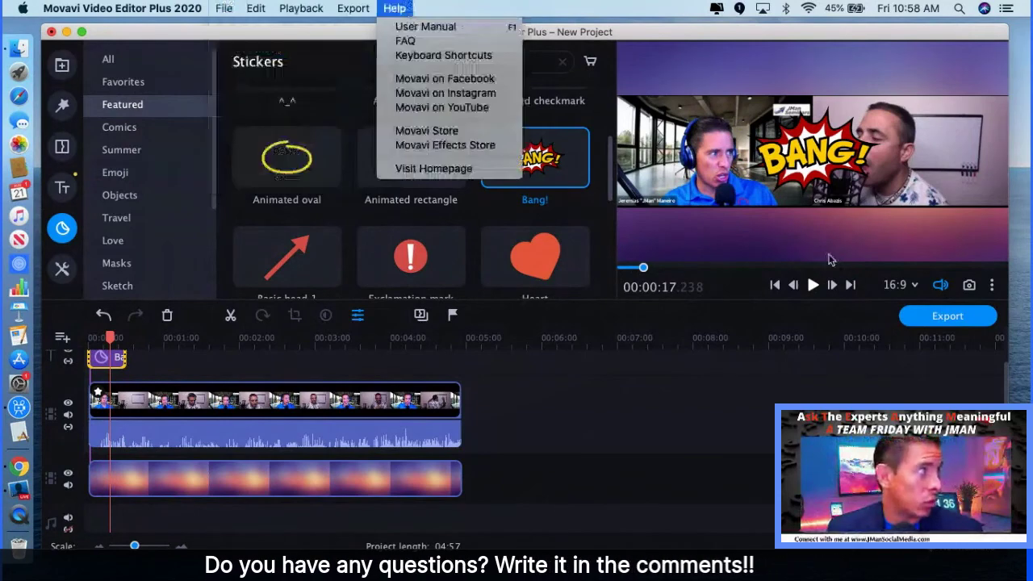
mouse_move(121, 8)
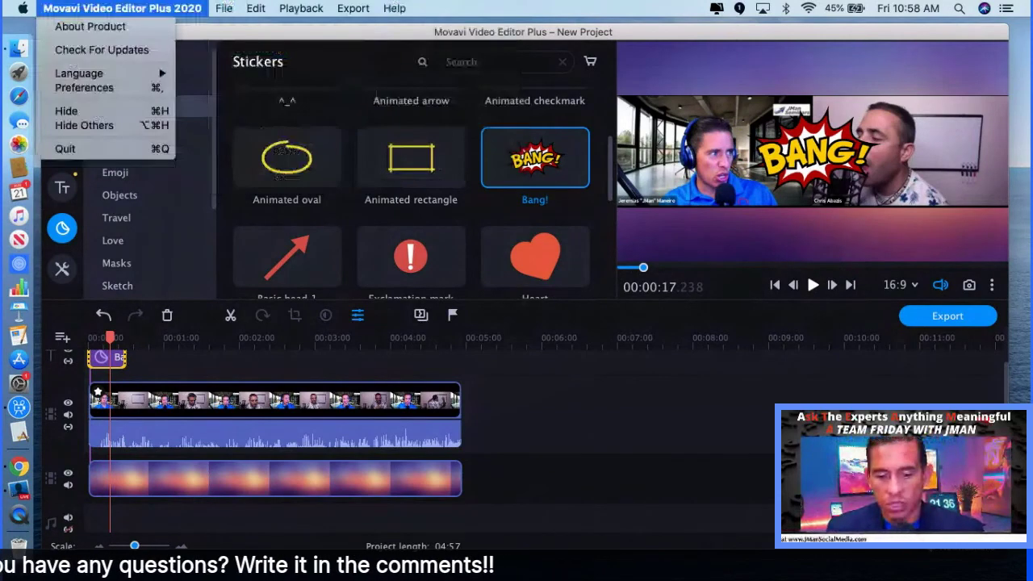